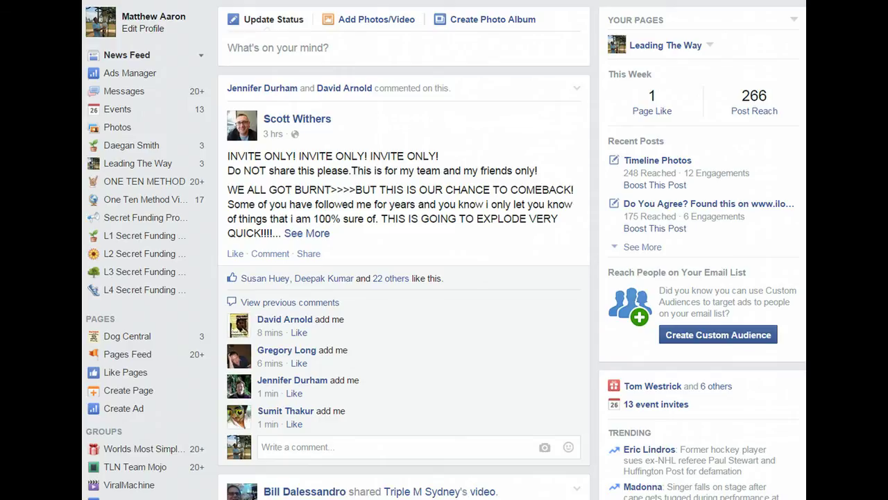
- Go through Interests > Add Interests > Create List and show the Following category
scroll(404, 278, down, 4)
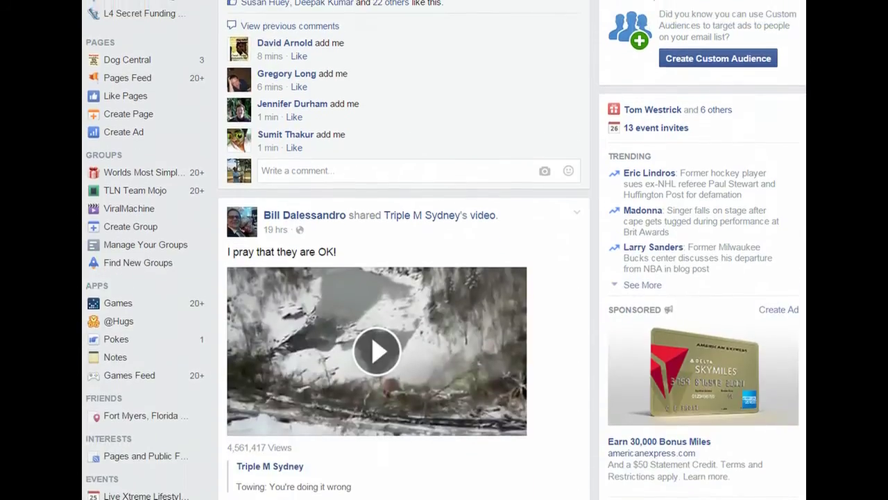
scroll(404, 277, up, 4)
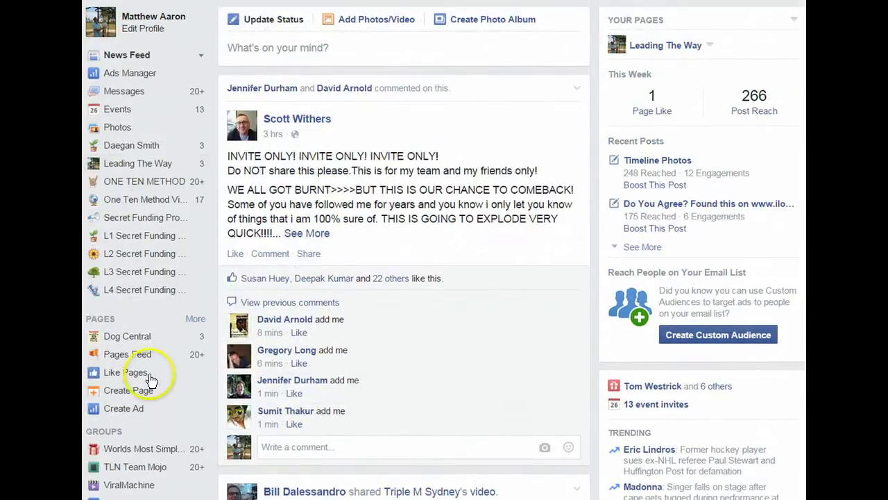
scroll(403, 277, down, 5)
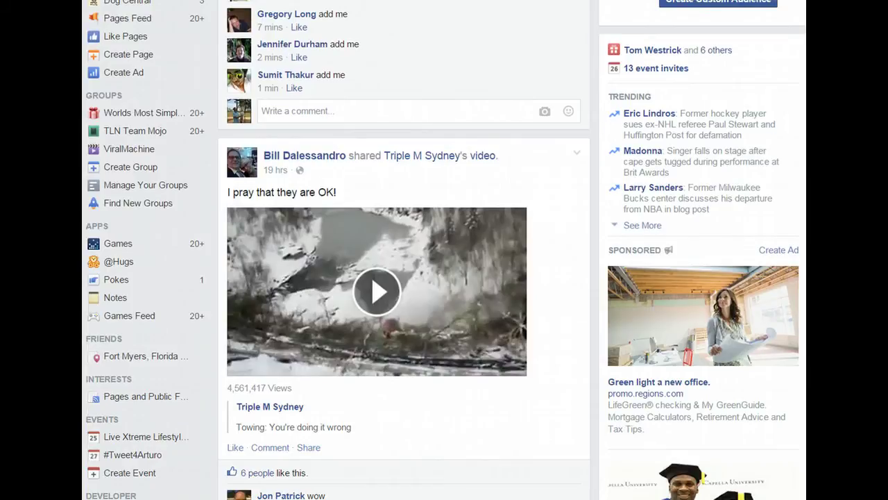
scroll(404, 278, down, 2)
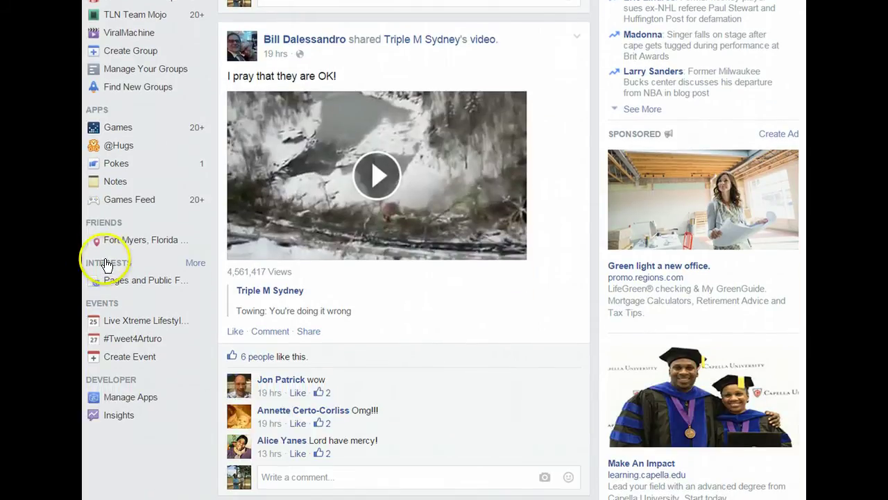
click(195, 263)
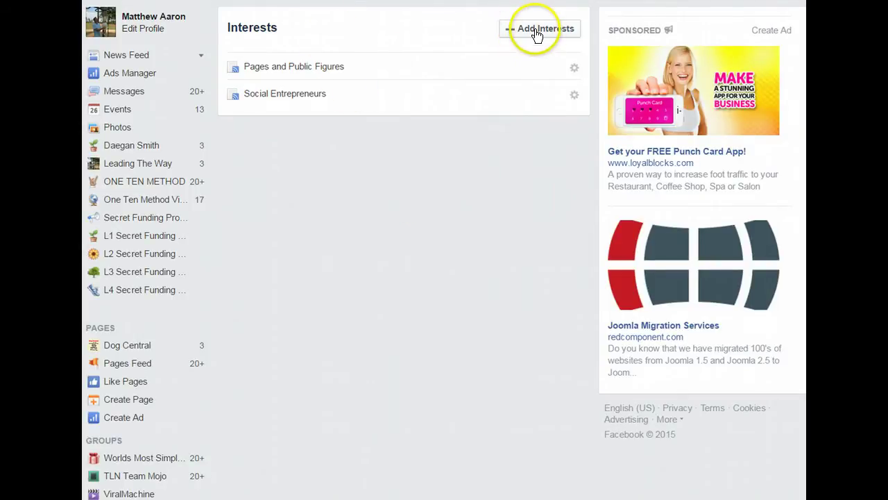
click(535, 32)
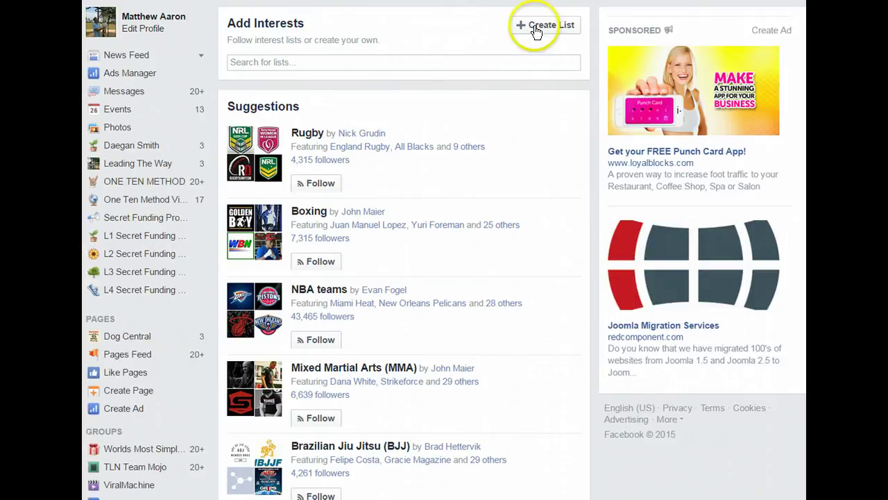
click(536, 30)
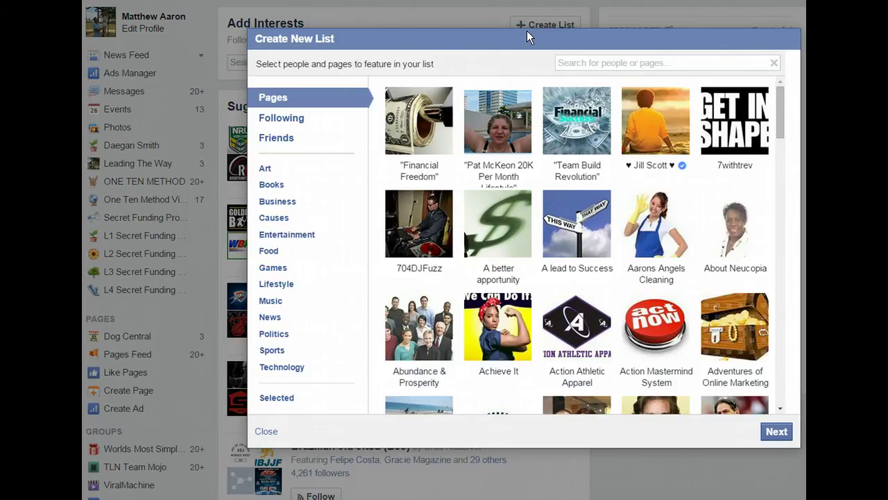
click(290, 120)
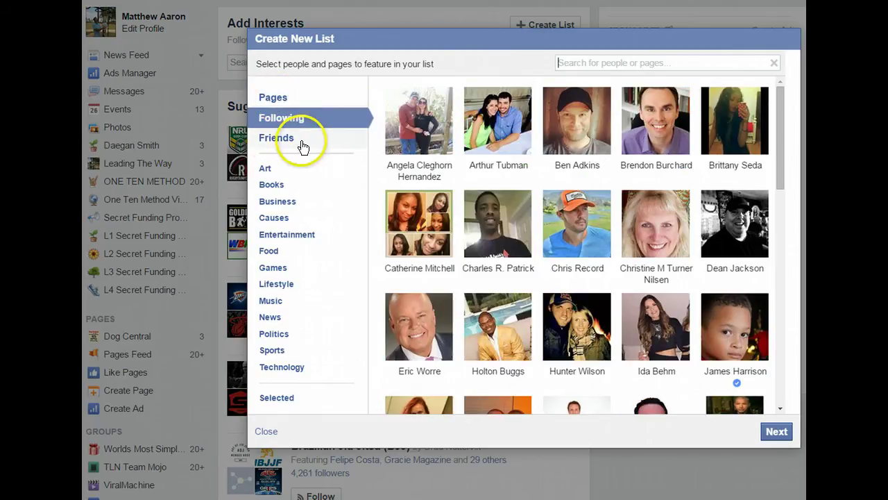
- Switch the Create New List dialog to the Friends category
click(294, 143)
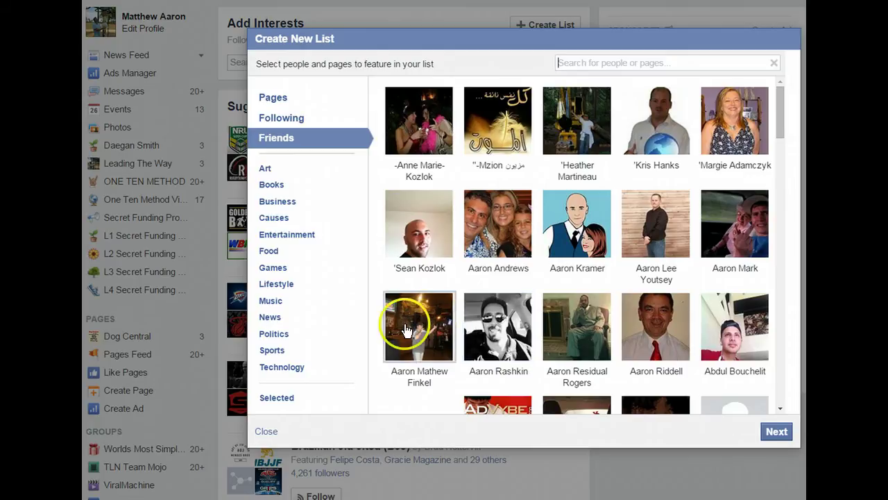
- Select eight friends from the grid for the new list
click(410, 321)
click(486, 321)
click(575, 336)
click(665, 331)
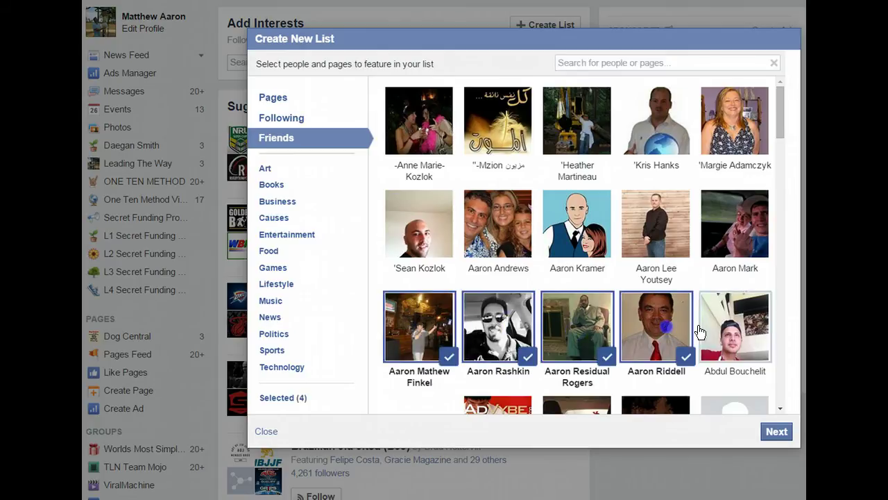
click(728, 327)
click(674, 216)
click(597, 218)
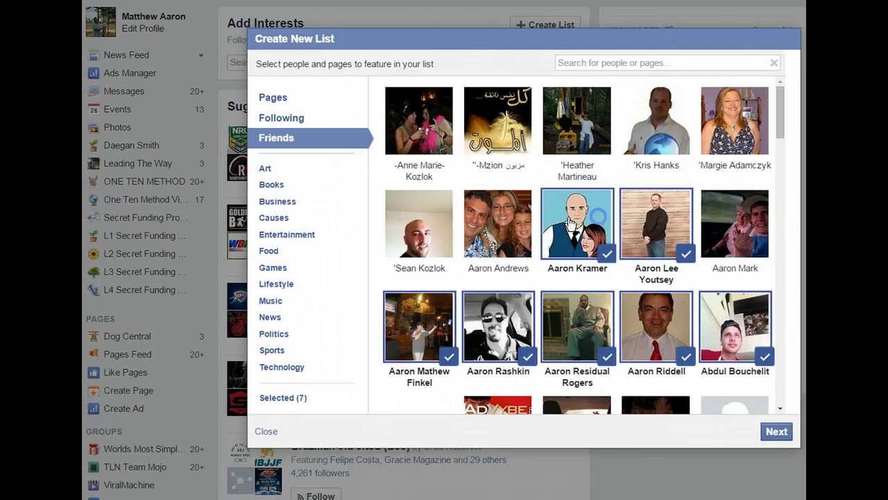
click(499, 221)
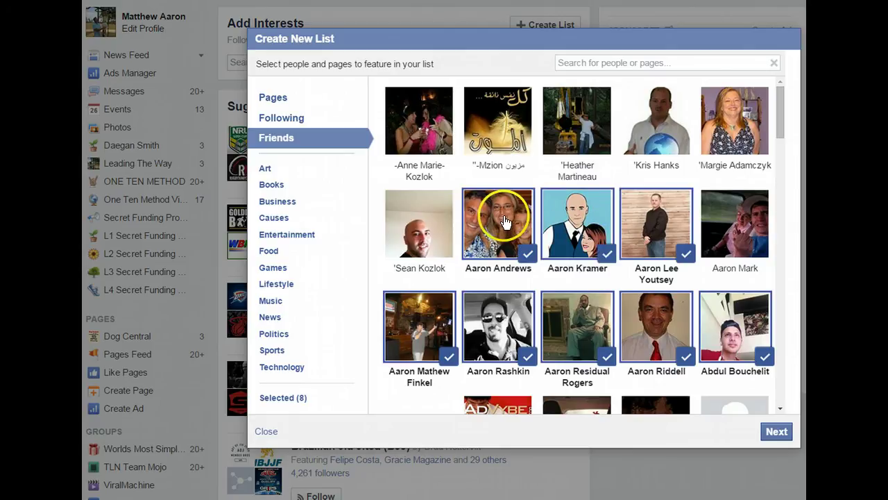
- Search for the account owner's own profile, add it, clear the search, and continue
click(589, 63)
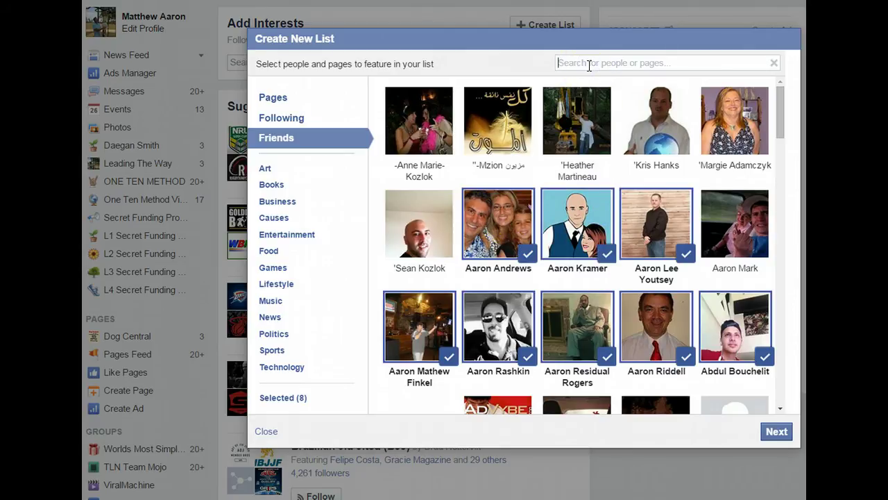
text(Matt)
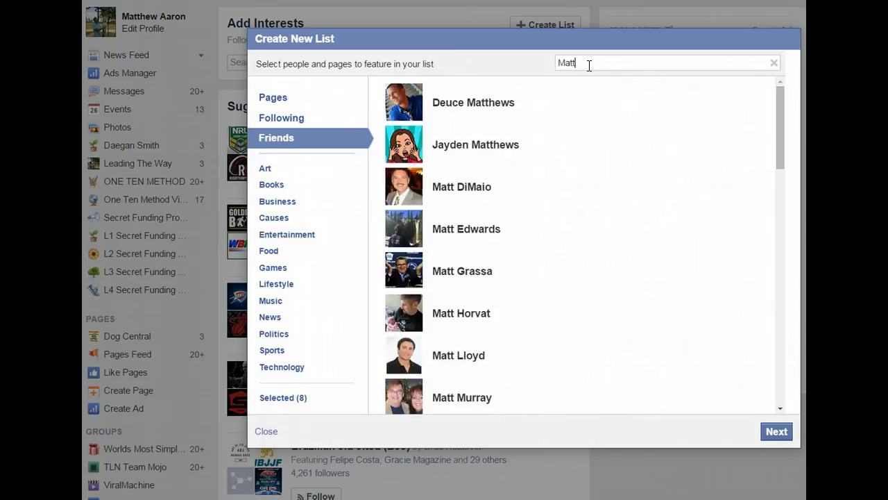
text(hew Aa)
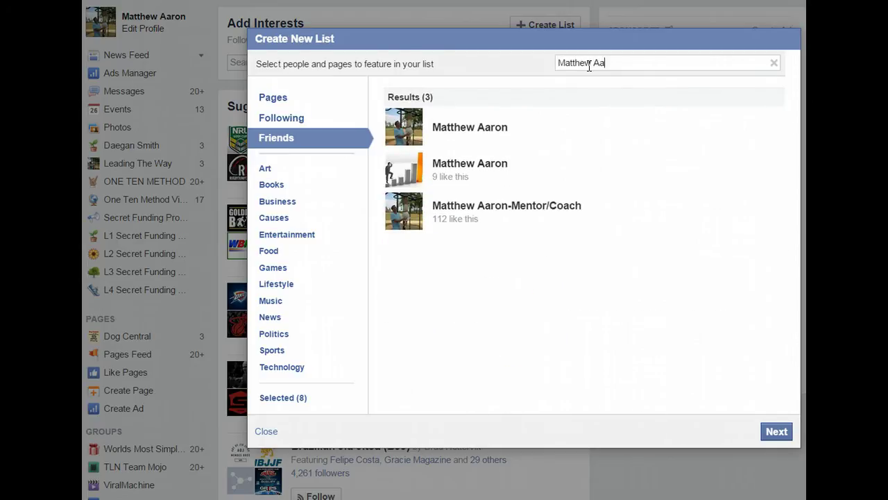
text(ron)
click(478, 166)
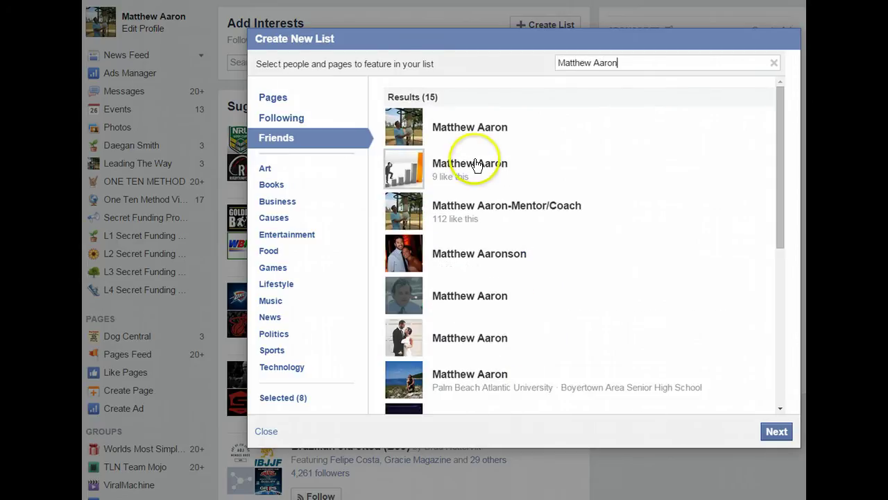
click(402, 121)
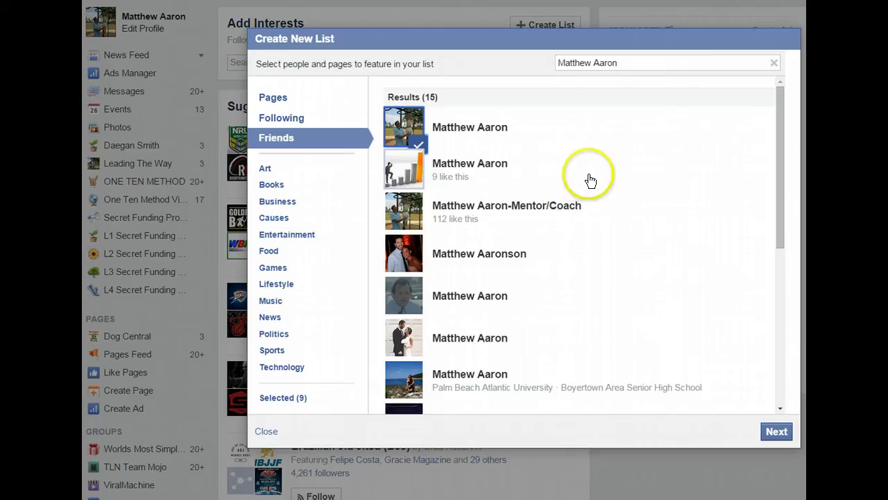
drag(631, 63, 527, 66)
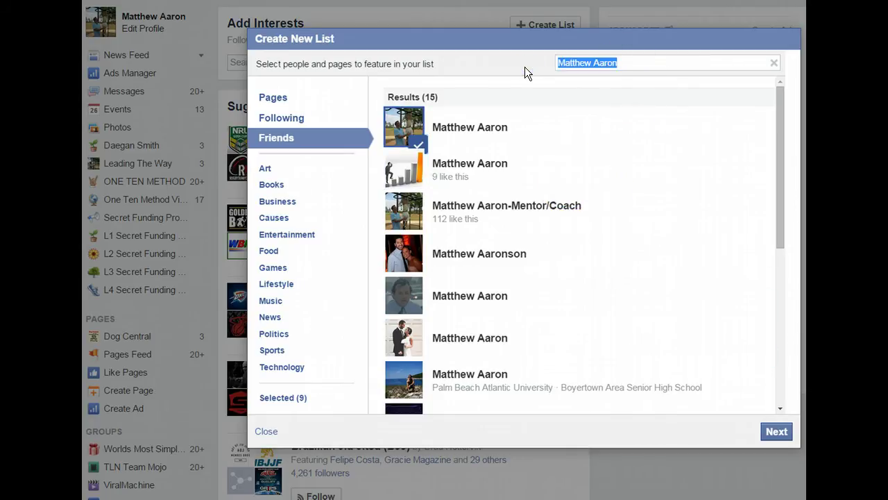
key(BackSpace)
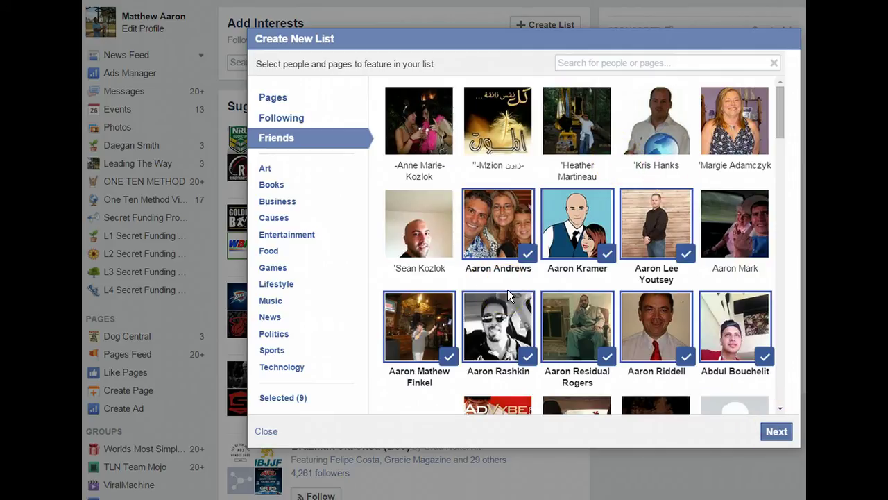
click(776, 431)
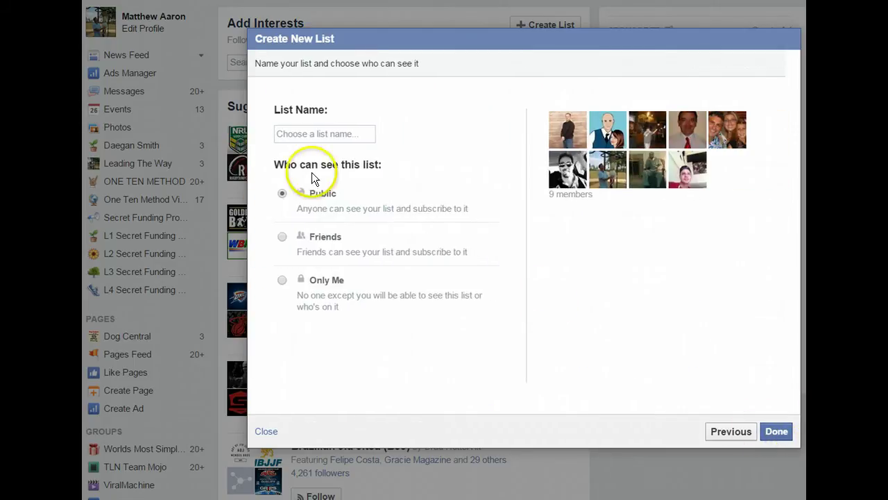
- Name the list 'Marketing Training', set visibility to Friends, and create it
click(304, 135)
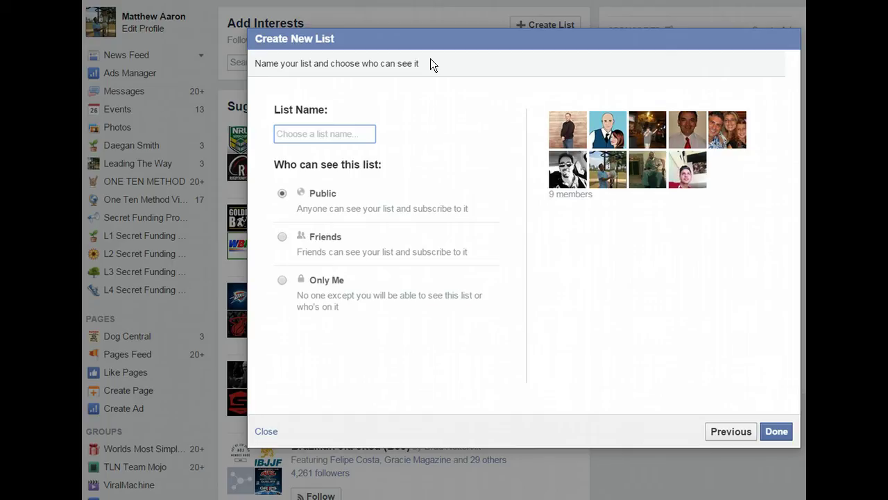
text(V)
text(a)
key(BackSpace)
key(BackSpace)
text(Mark)
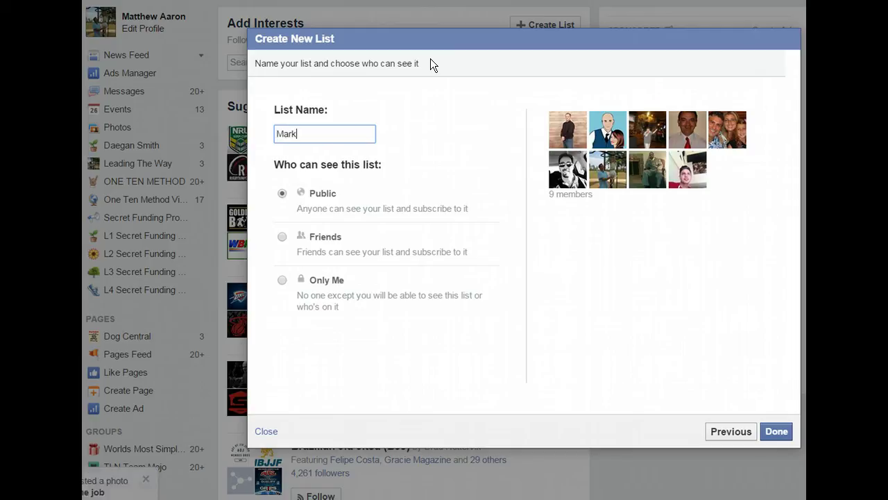
text(eting Training)
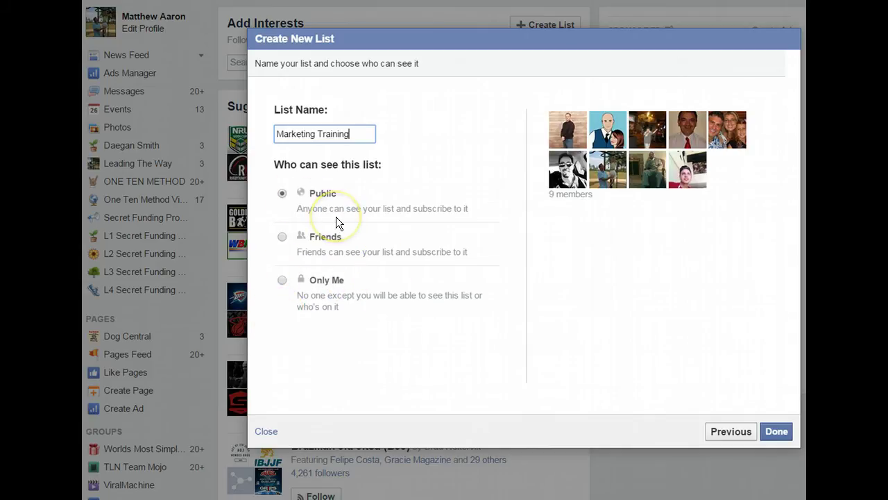
click(282, 279)
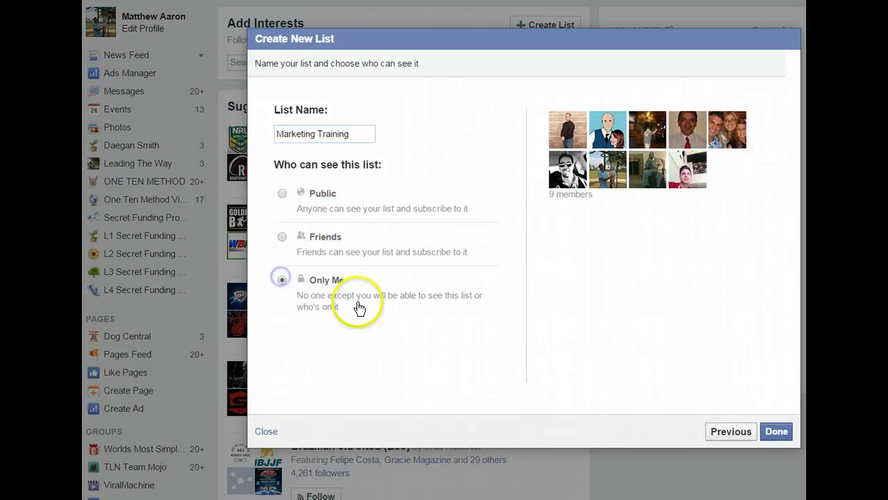
click(282, 236)
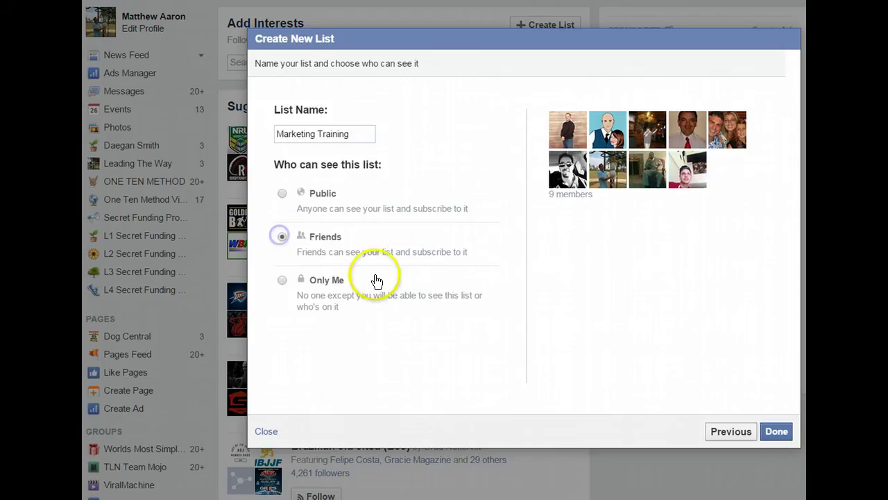
click(284, 196)
click(280, 237)
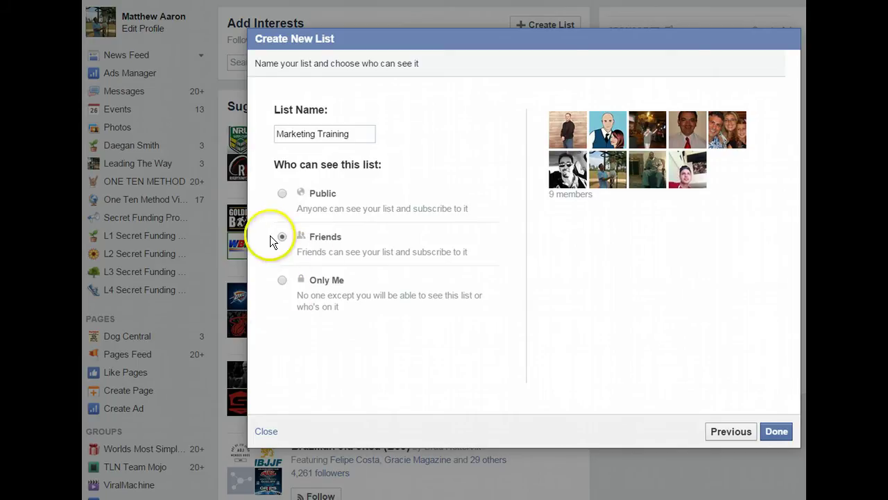
click(778, 431)
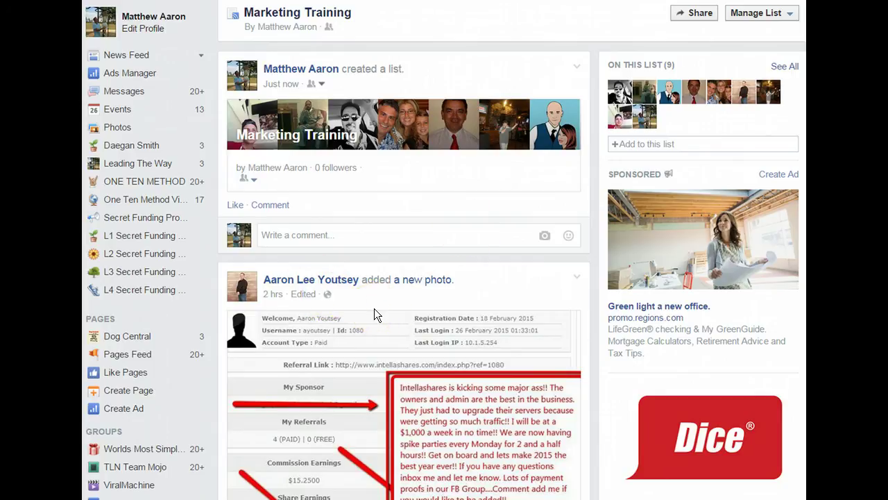
click(222, 315)
scroll(223, 316, down, 1)
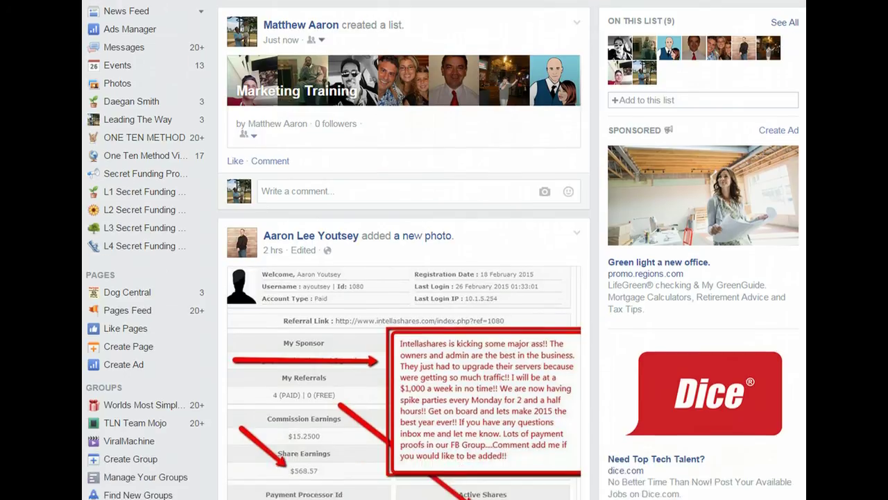
scroll(445, 250, down, 5)
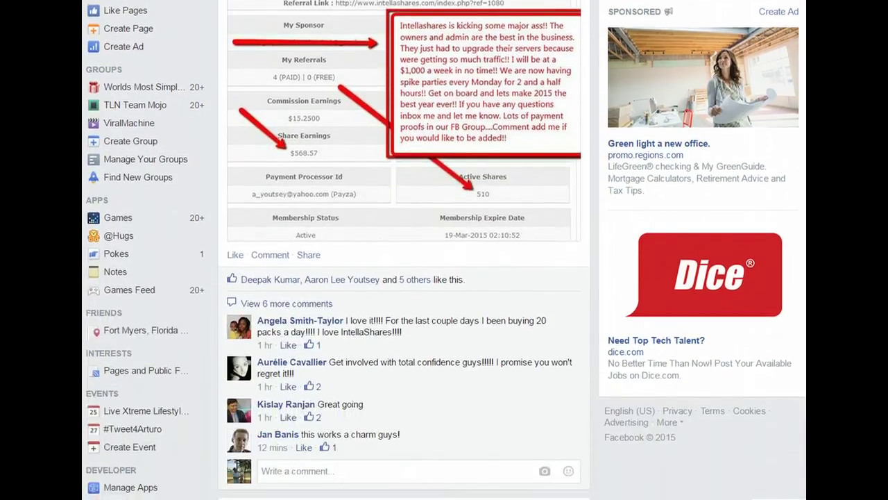
scroll(404, 250, down, 5)
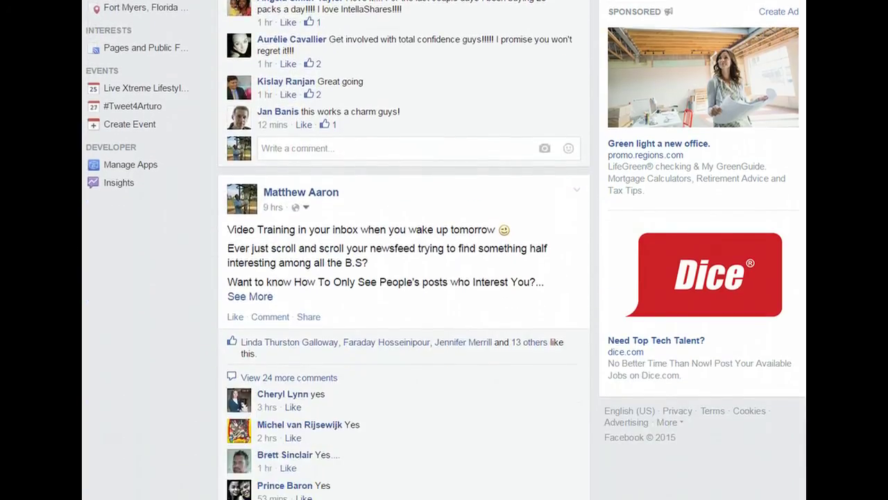
scroll(403, 250, down, 1)
scroll(404, 250, up, 3)
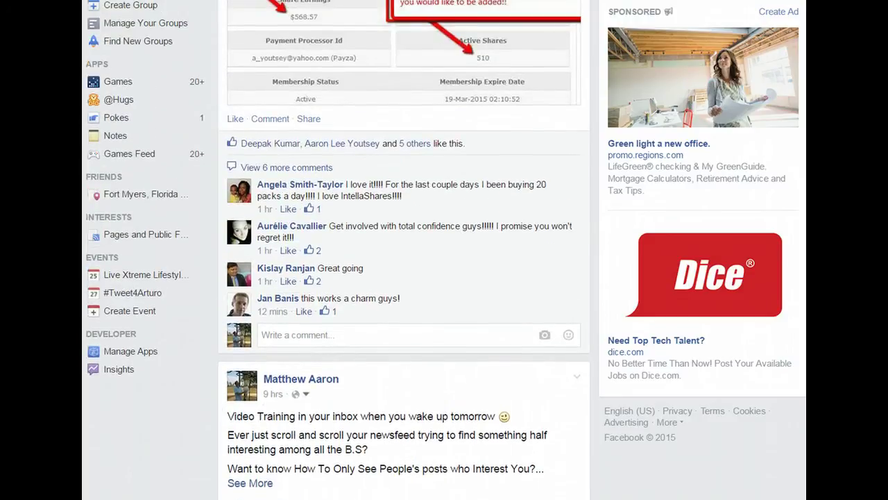
scroll(404, 250, up, 2)
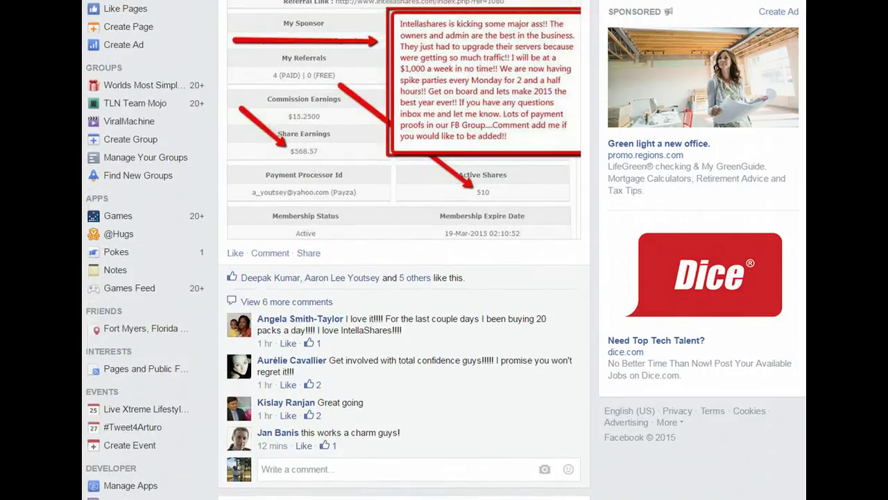
scroll(404, 250, down, 1)
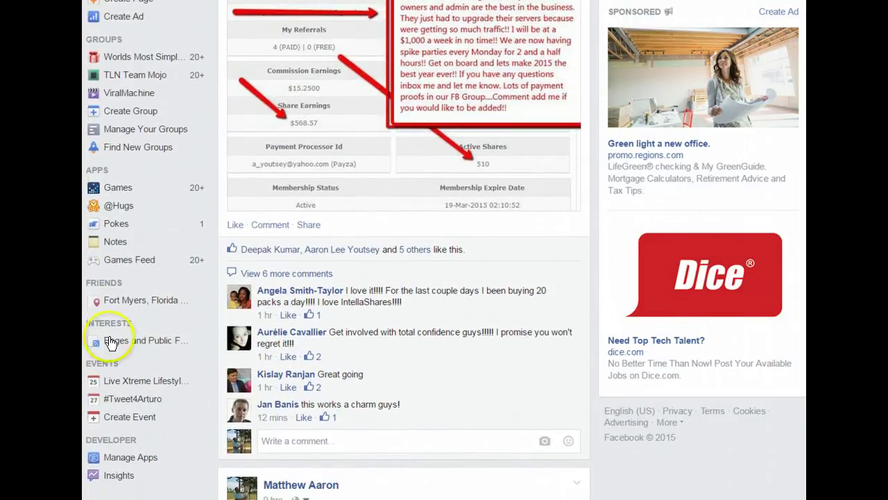
- From the Interests page, add Marketing Training to Favorites via its gear menu
click(114, 327)
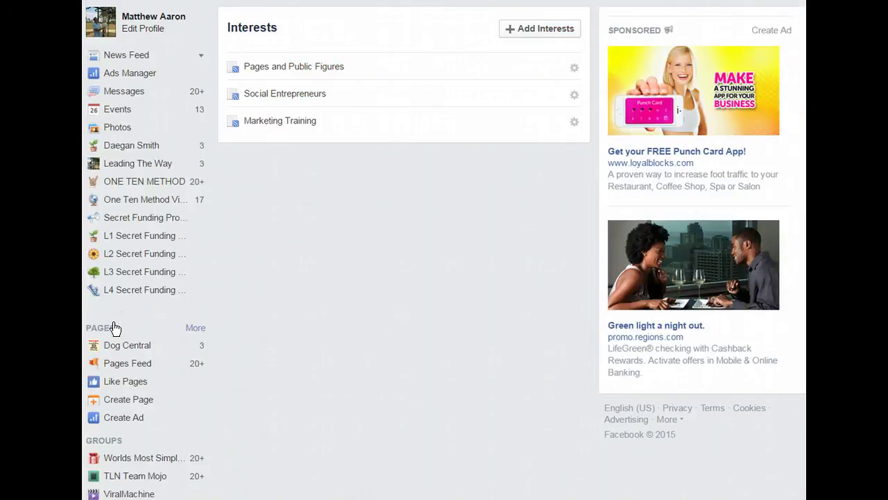
click(406, 249)
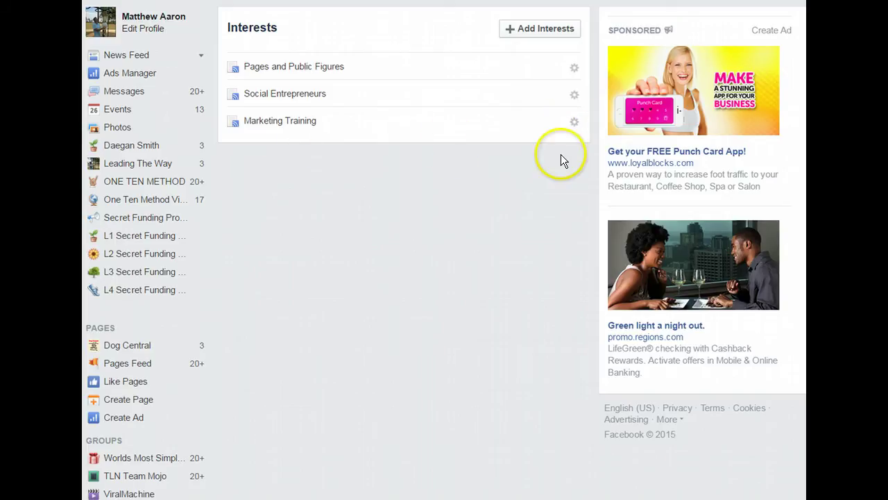
click(576, 125)
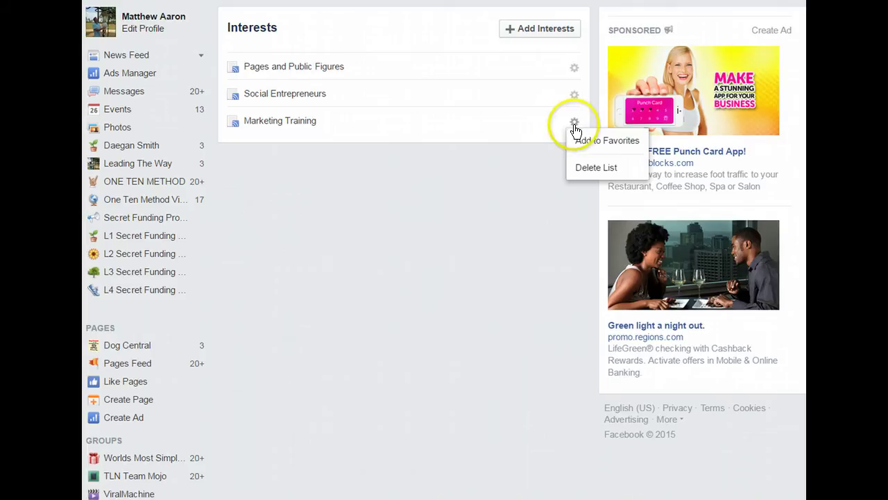
click(595, 141)
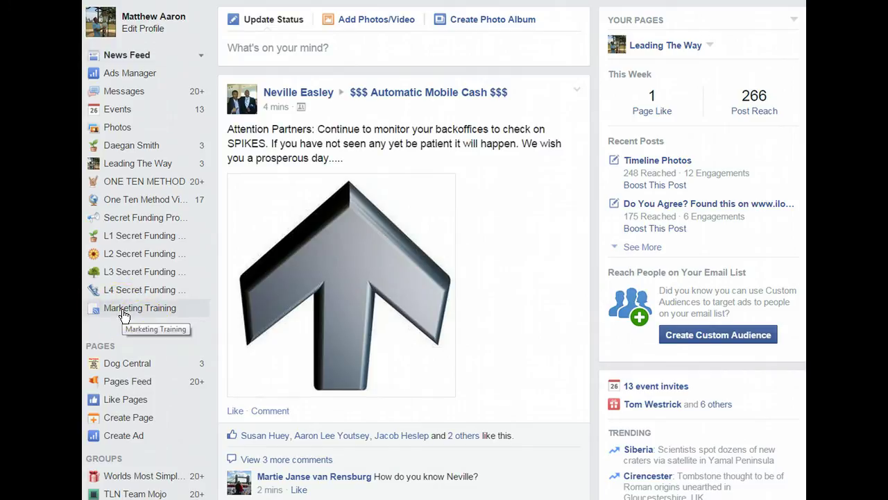
- Open the Marketing Training feed from the sidebar and scroll through members' posts
click(123, 312)
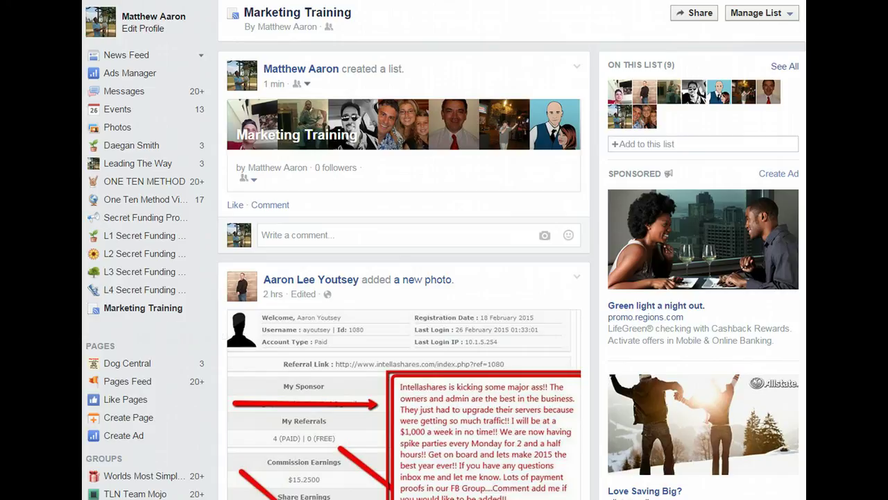
scroll(444, 278, down, 3)
scroll(444, 277, down, 2)
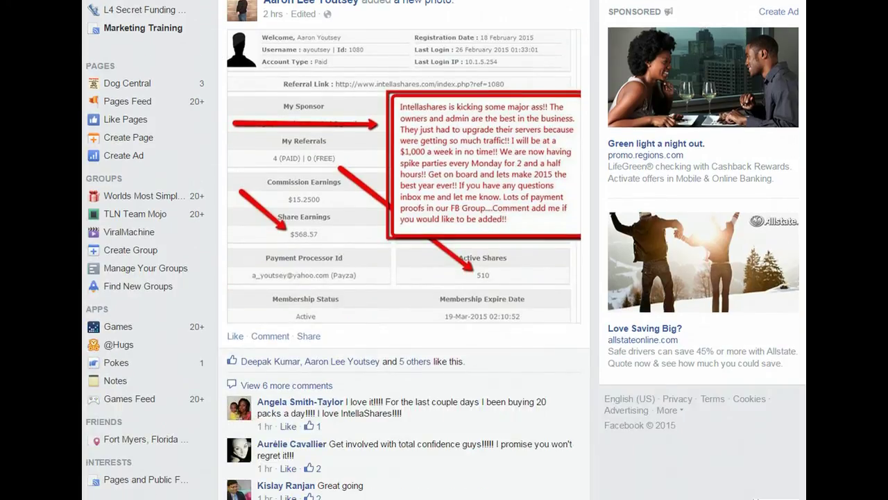
scroll(444, 277, down, 1)
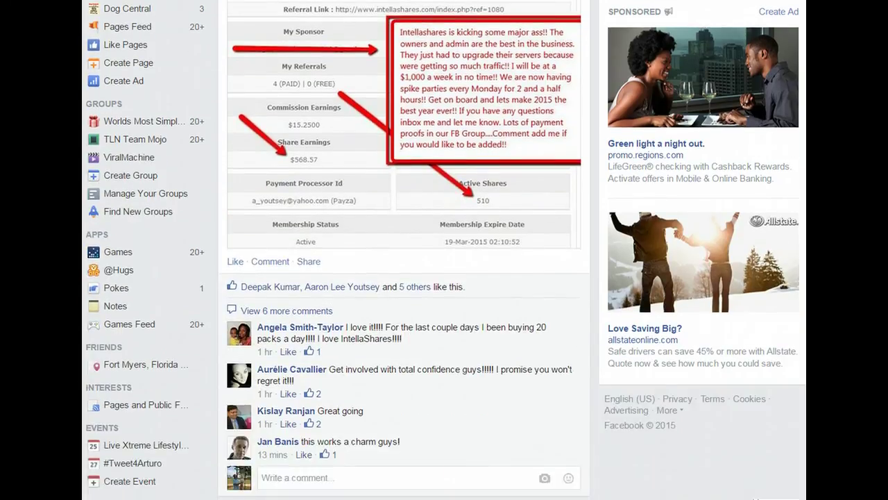
scroll(338, 249, down, 1)
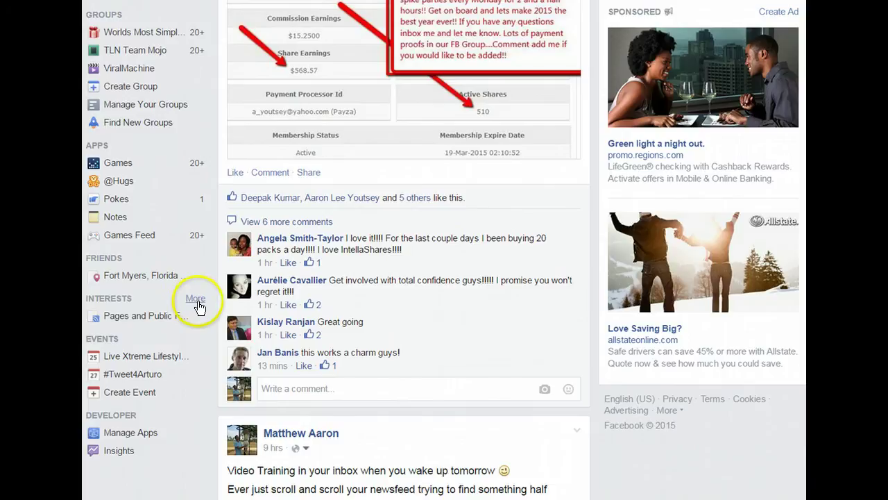
- Start another new list via Interests > Add Interests > Create List, showing Friends
click(196, 300)
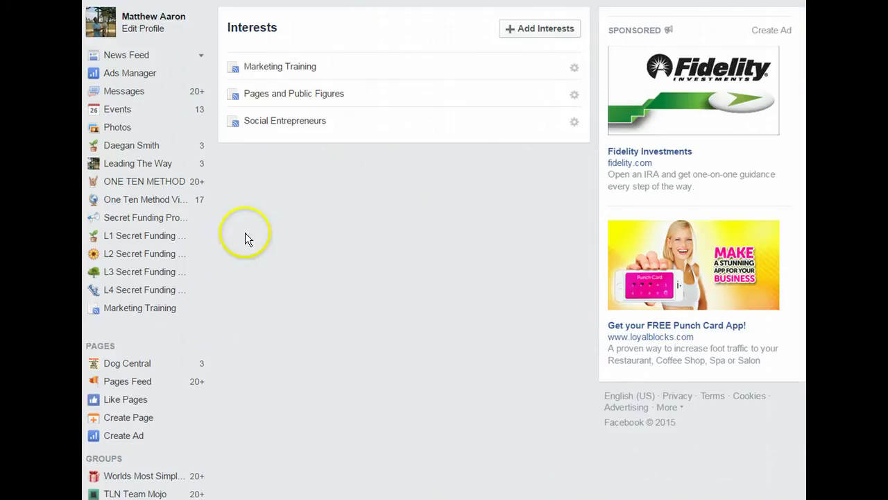
click(529, 30)
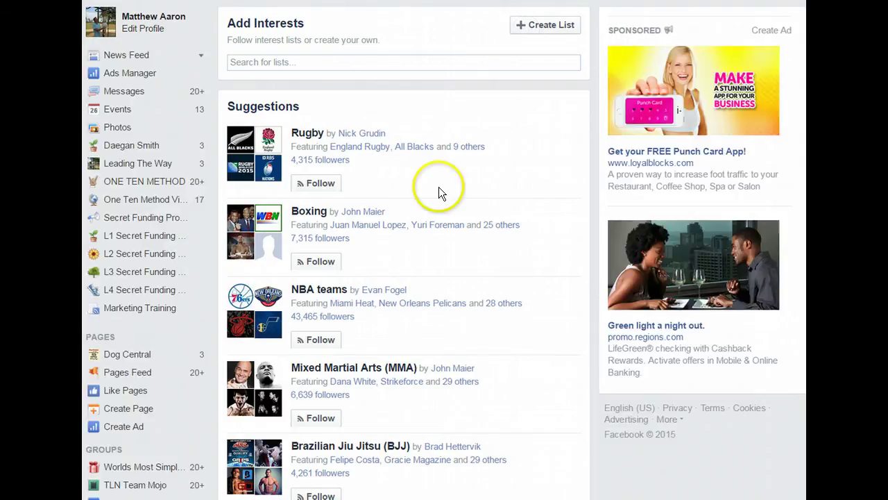
click(540, 27)
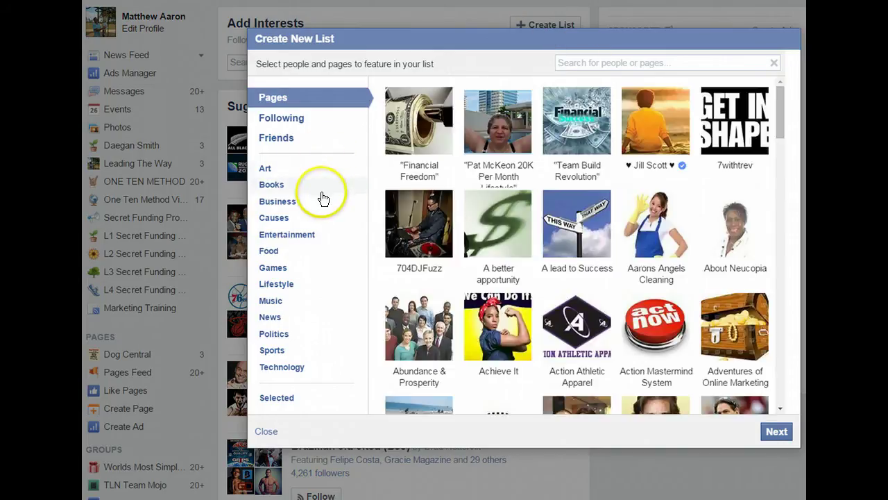
click(276, 138)
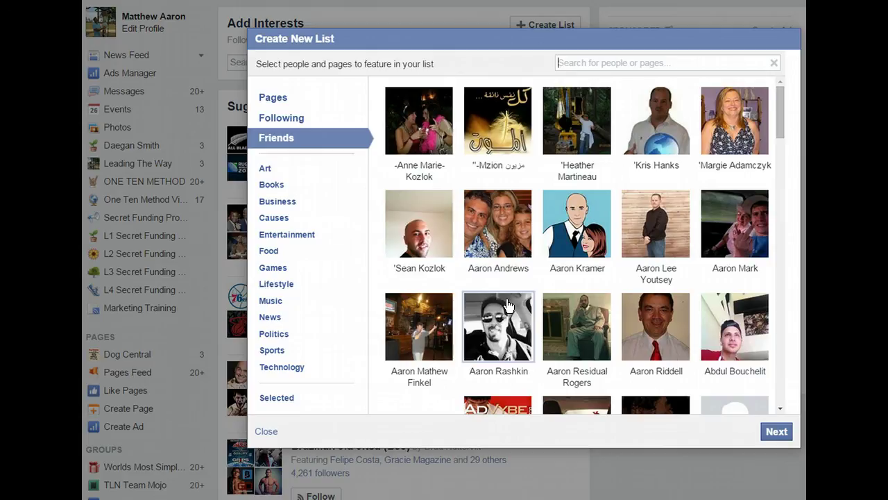
- Search for one friend by name, add them, then clear the search box
drag(780, 132, 780, 145)
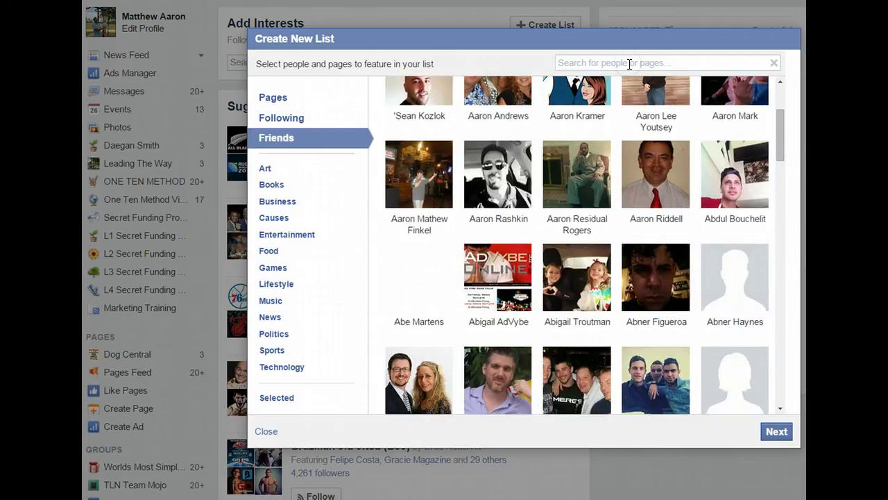
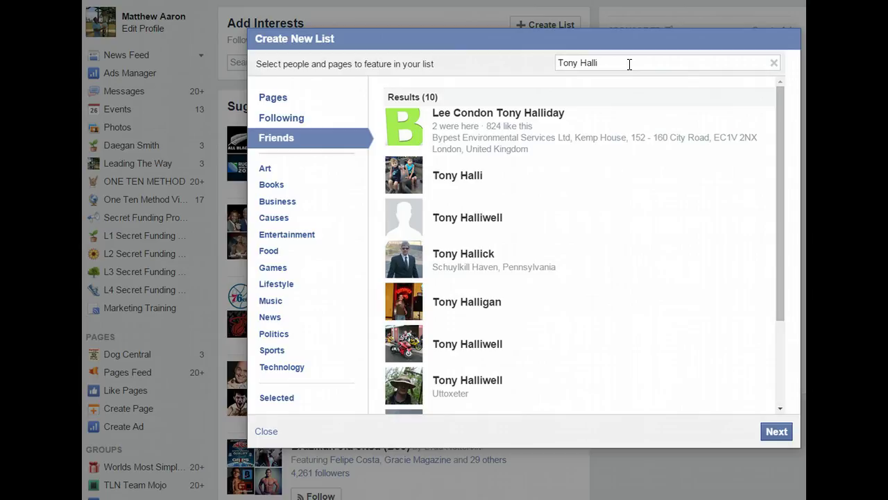
click(453, 175)
drag(581, 62, 516, 74)
key(BackSpace)
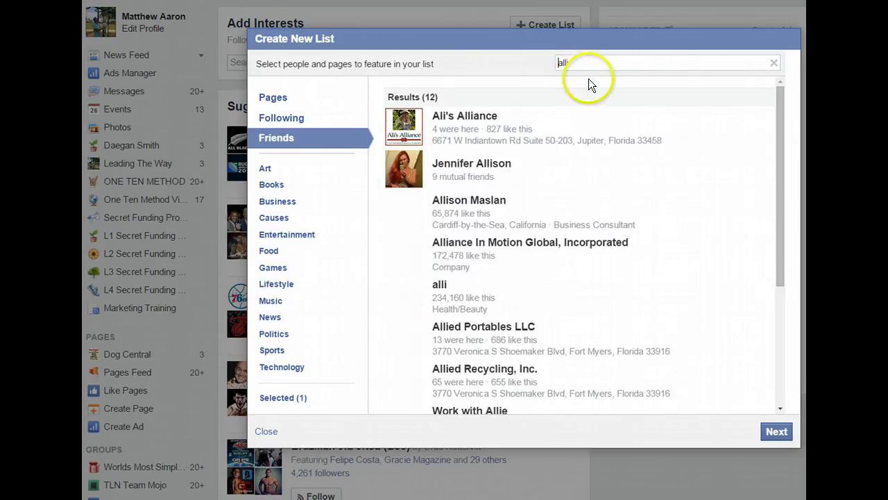
drag(572, 62, 529, 68)
key(BackSpace)
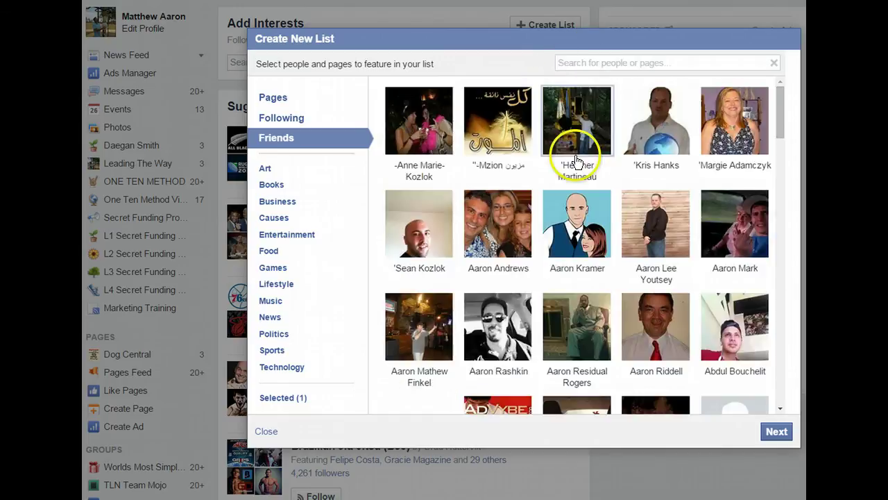
- Select six more friends from the grid, making seven, and continue to naming
drag(780, 126, 777, 230)
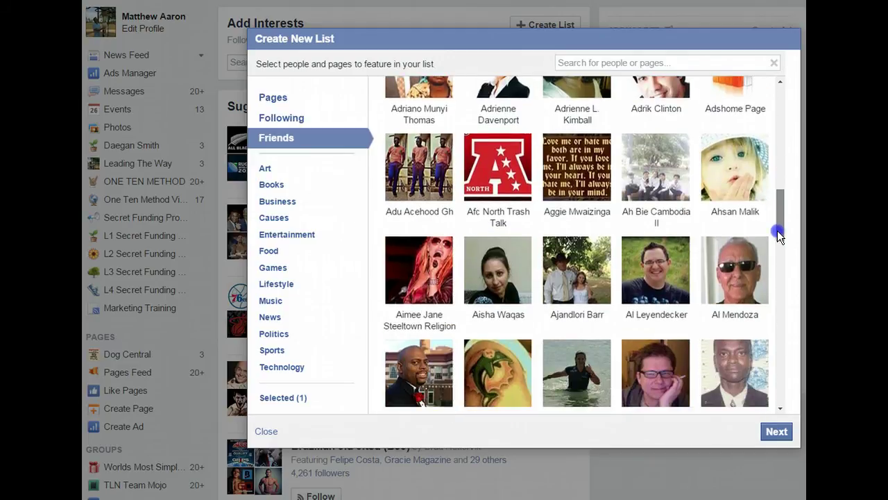
drag(778, 230, 778, 231)
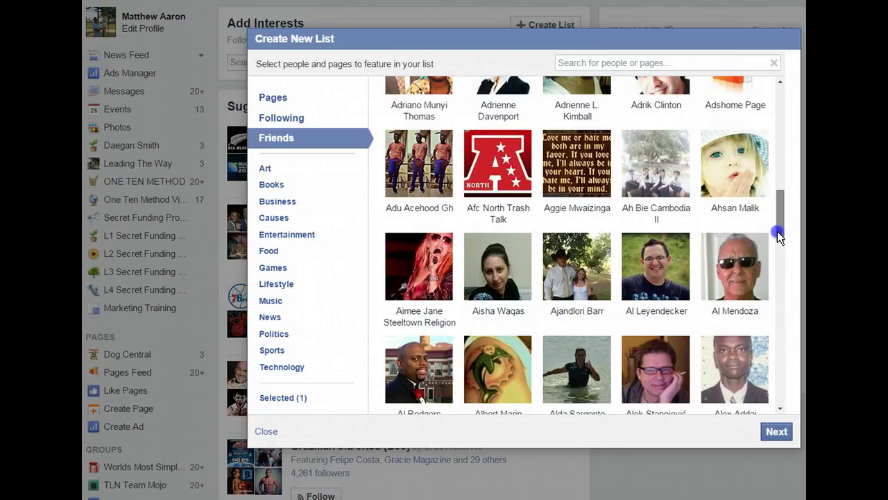
drag(777, 231, 779, 246)
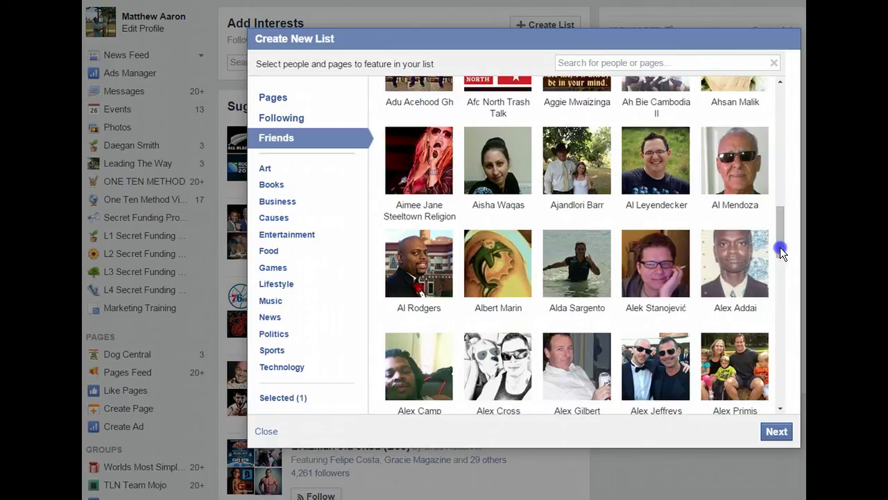
click(566, 285)
click(568, 375)
click(419, 368)
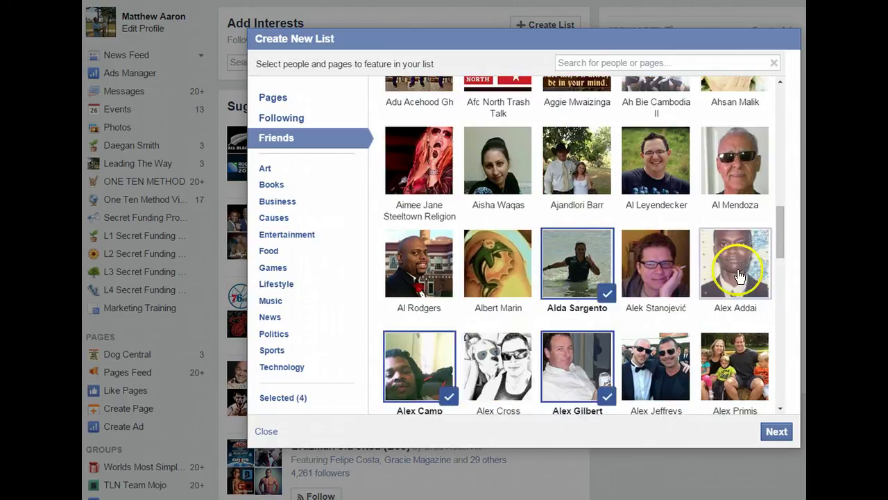
drag(780, 243, 779, 271)
click(654, 302)
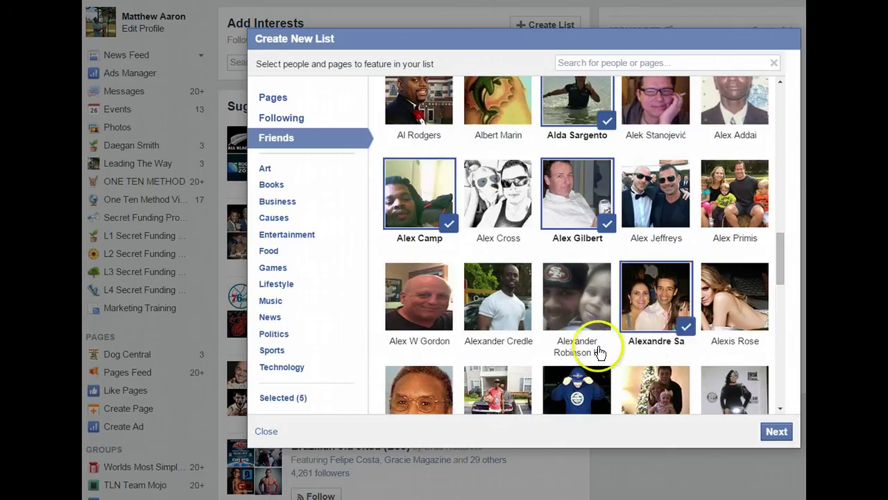
click(489, 303)
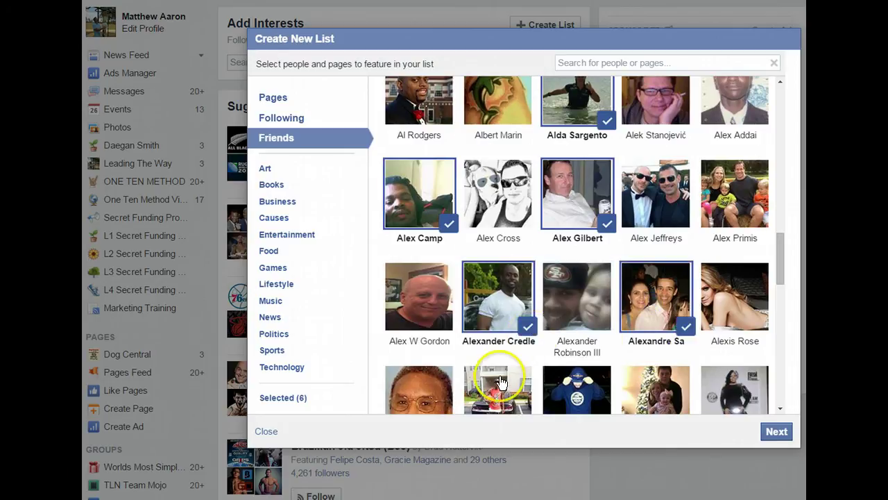
click(661, 383)
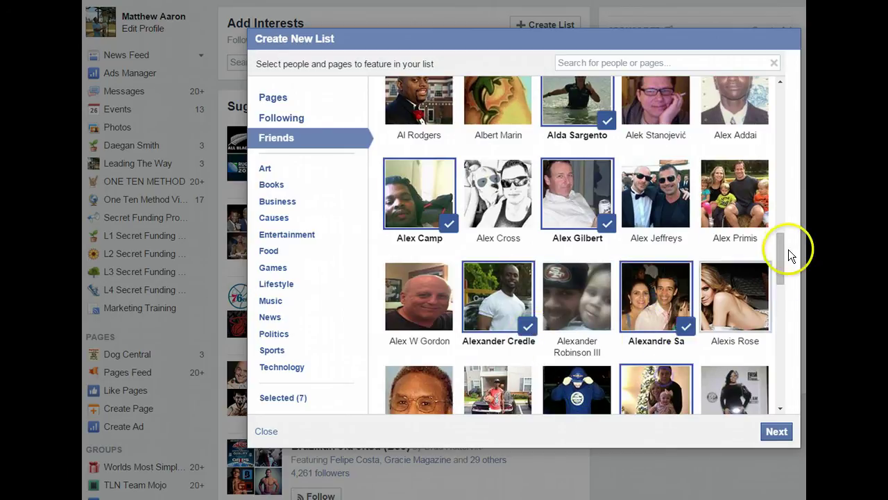
click(775, 431)
- Name the list Old Buddies, set visibility to Only Me, and create it
click(317, 132)
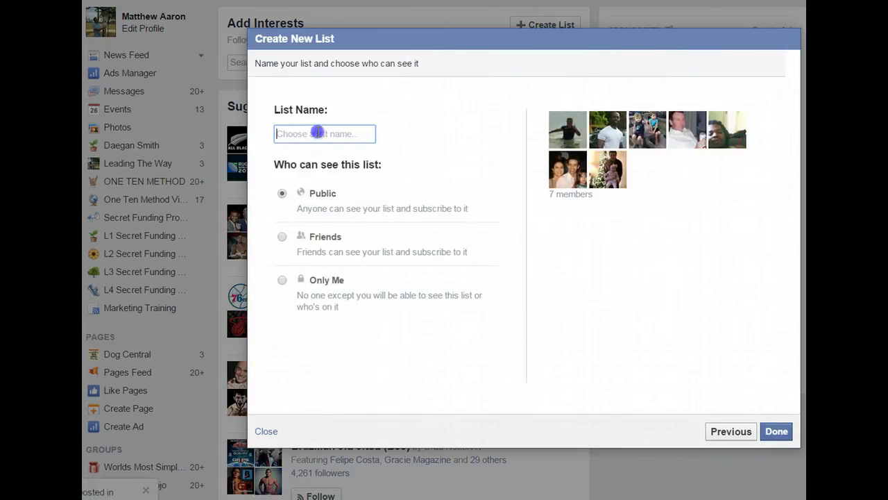
text(Old Buddies)
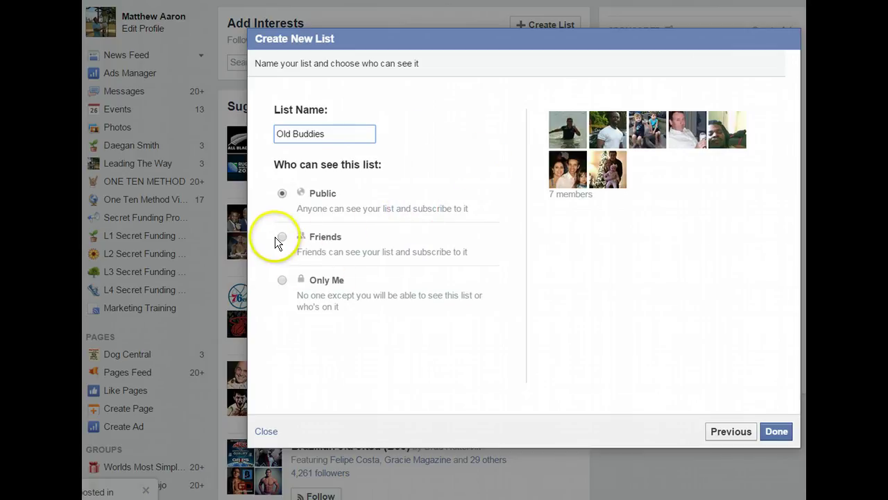
click(282, 280)
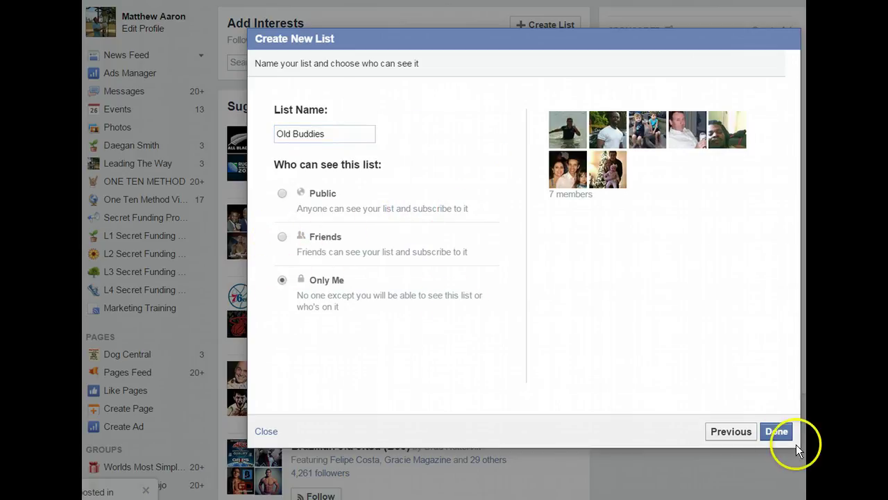
click(778, 432)
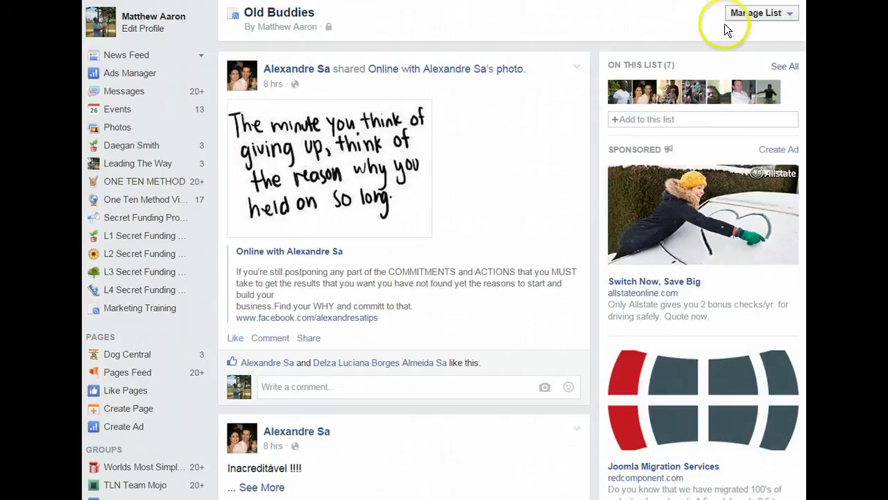
- Choose Edit List from the Old Buddies Manage List menu
click(791, 17)
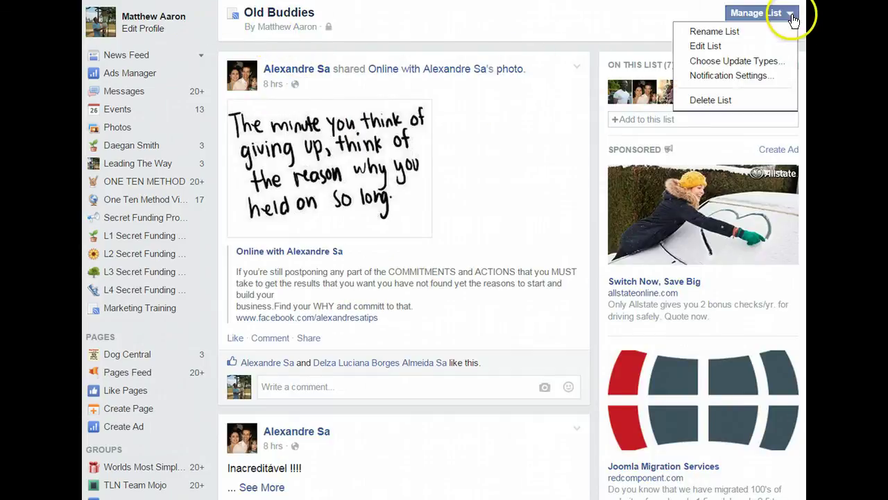
click(594, 92)
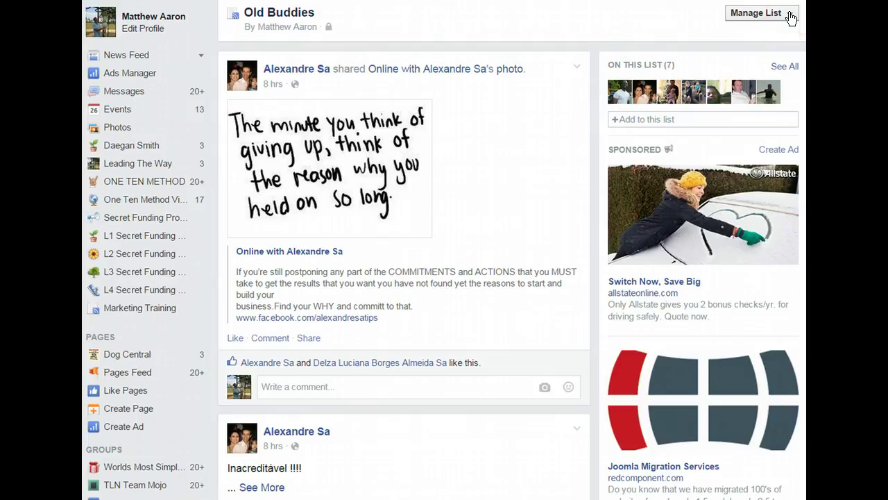
click(791, 18)
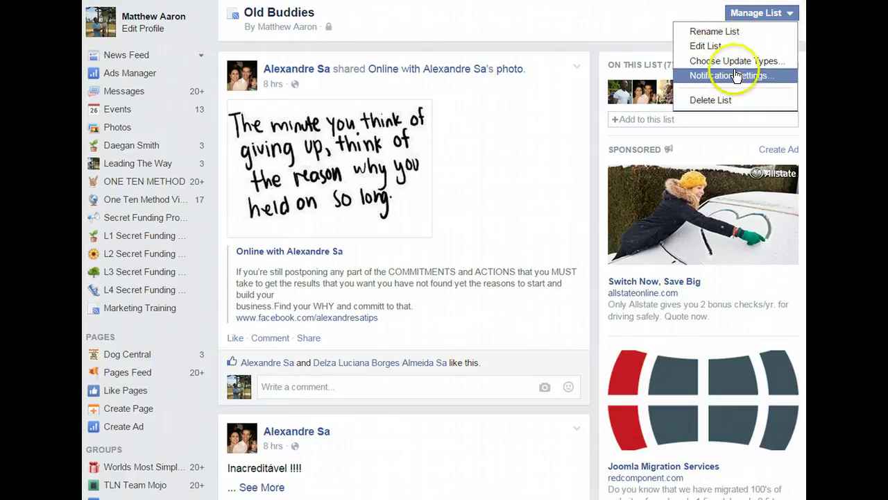
click(705, 48)
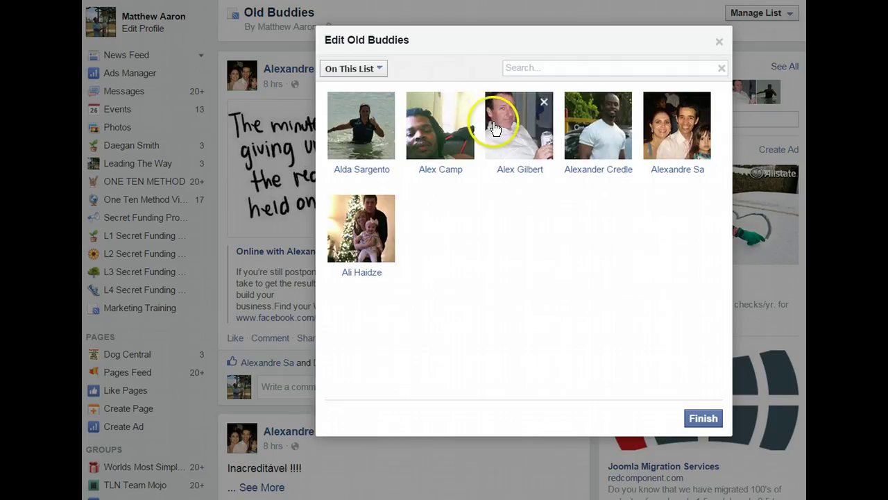
- Filter the editor to Friends, search and add one more friend, then finish
click(527, 69)
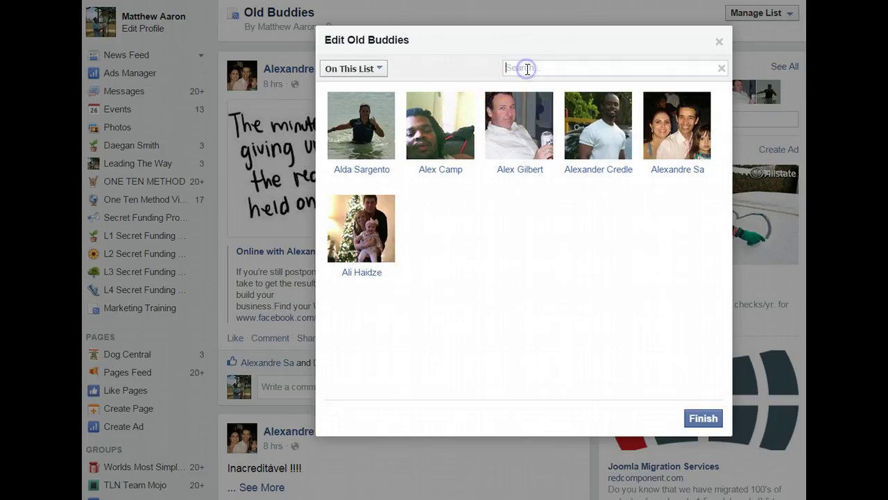
click(382, 70)
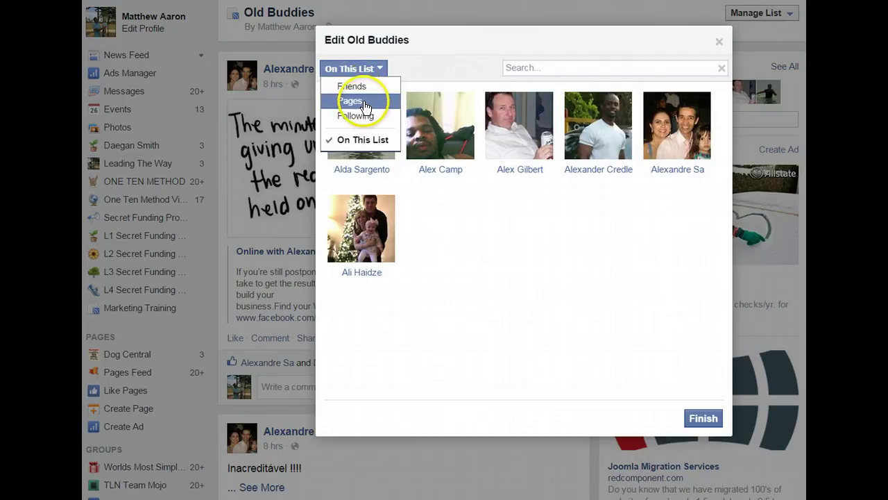
click(358, 89)
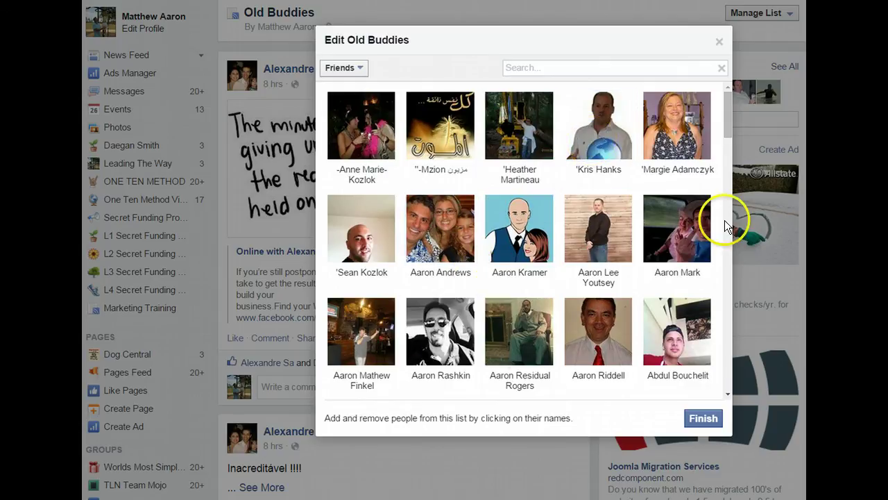
drag(726, 126, 726, 163)
click(553, 67)
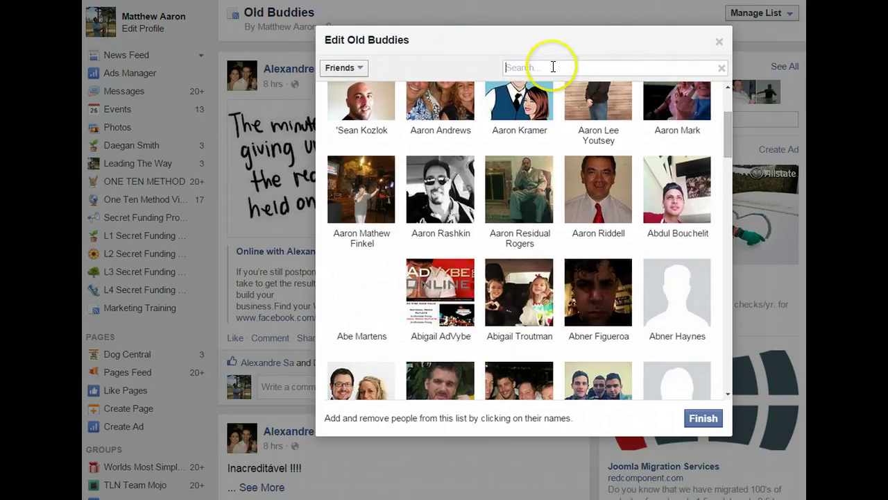
text(Rege)
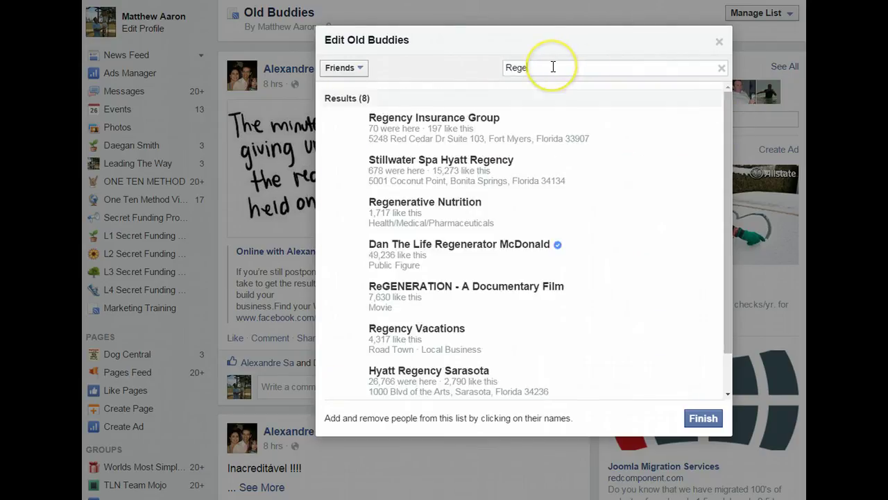
key(BackSpace)
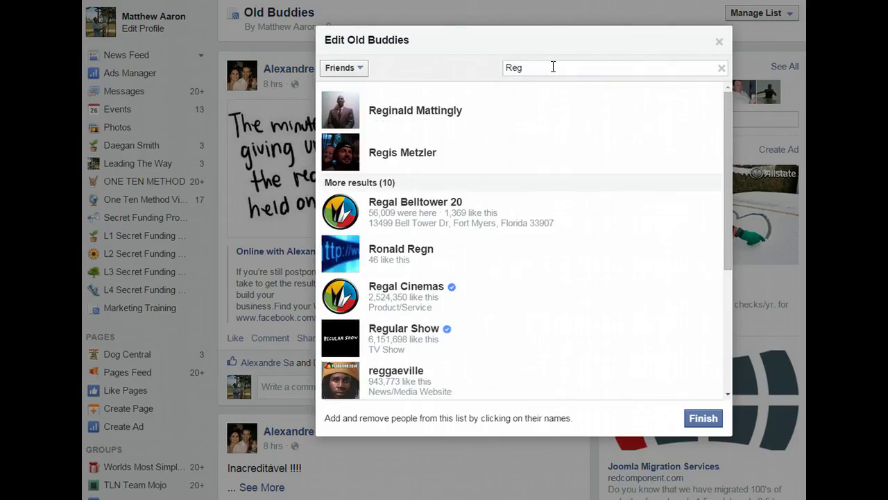
click(397, 155)
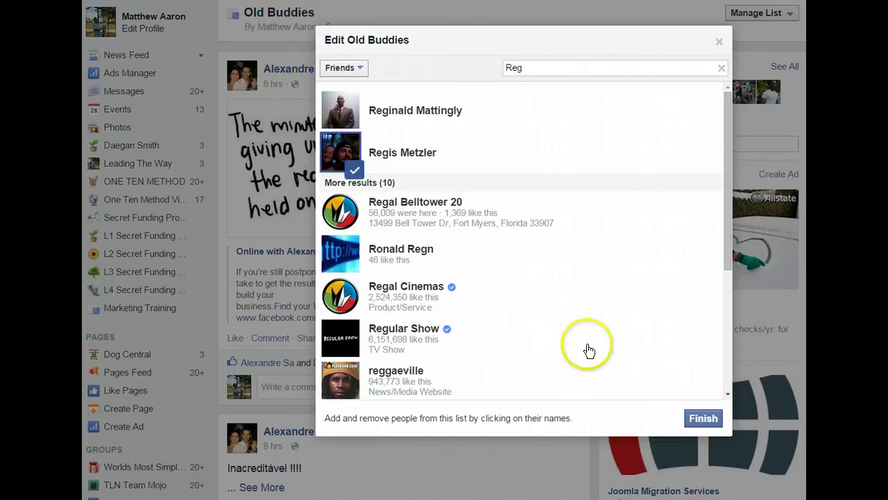
click(703, 419)
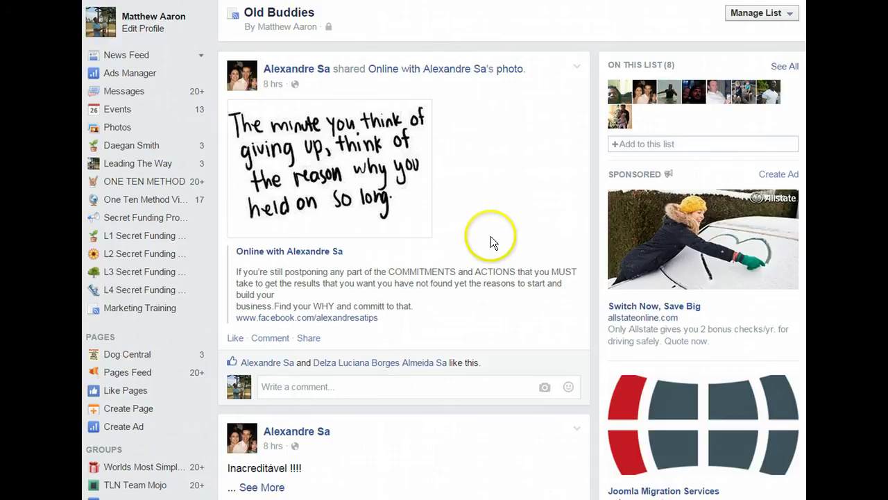
- Leave the Old Buddies list and open the Marketing Training list from the sidebar
click(791, 16)
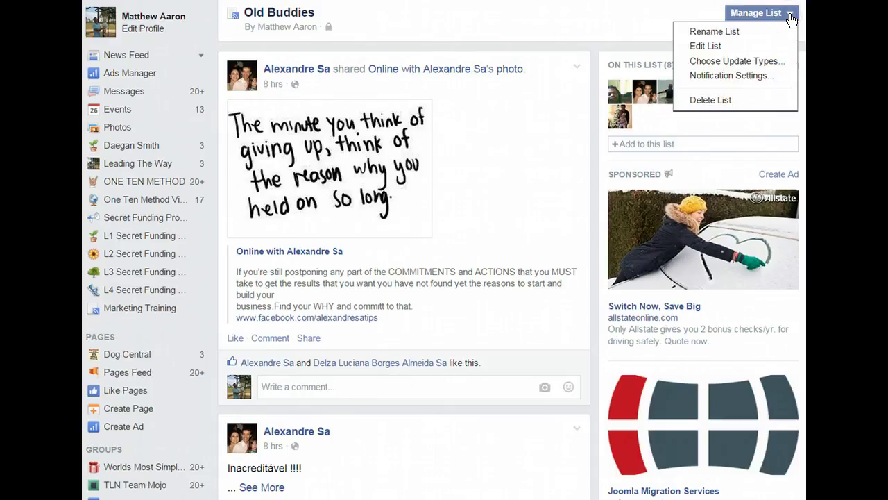
click(547, 16)
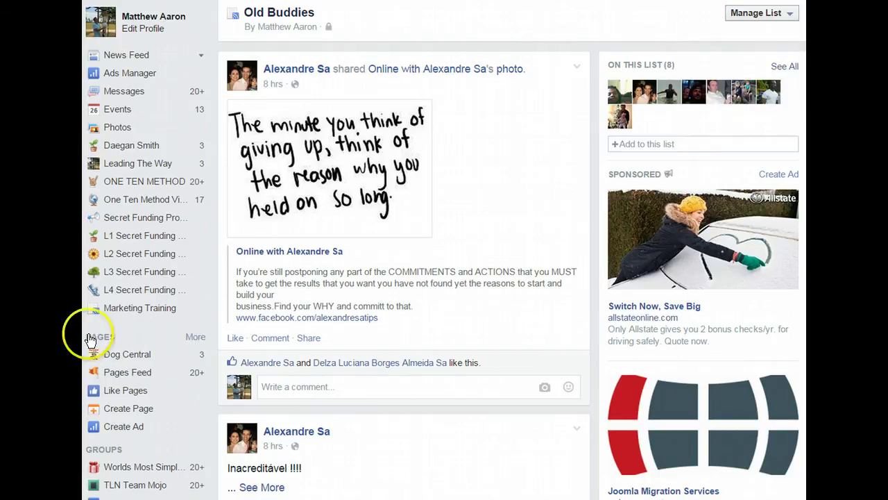
scroll(90, 333, down, 1)
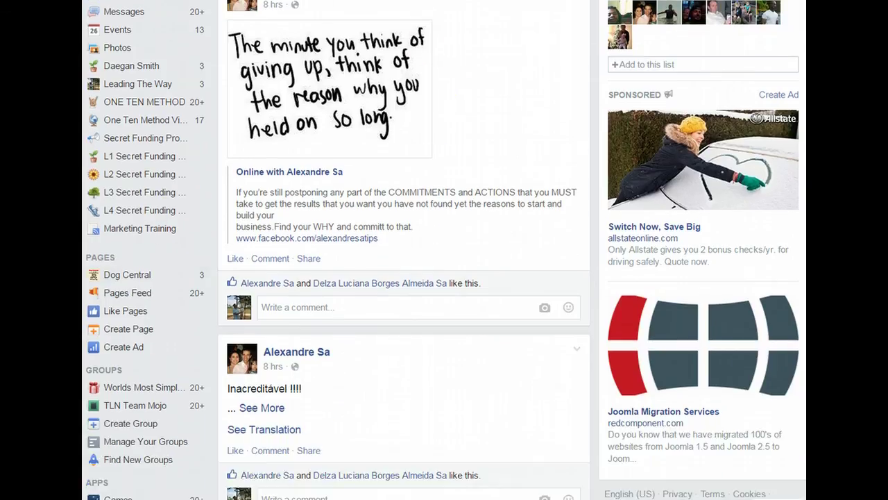
click(123, 231)
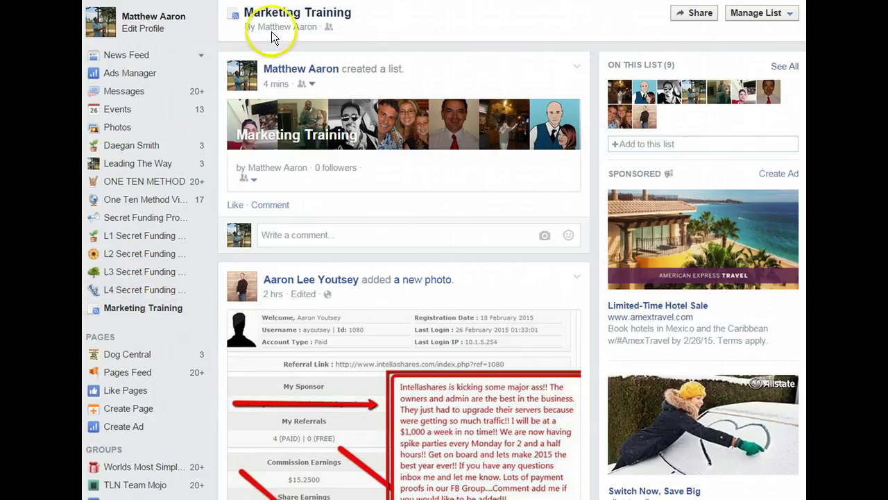
- Edit the Marketing Training list, filter to Pages, and add two followed pages to it
click(791, 14)
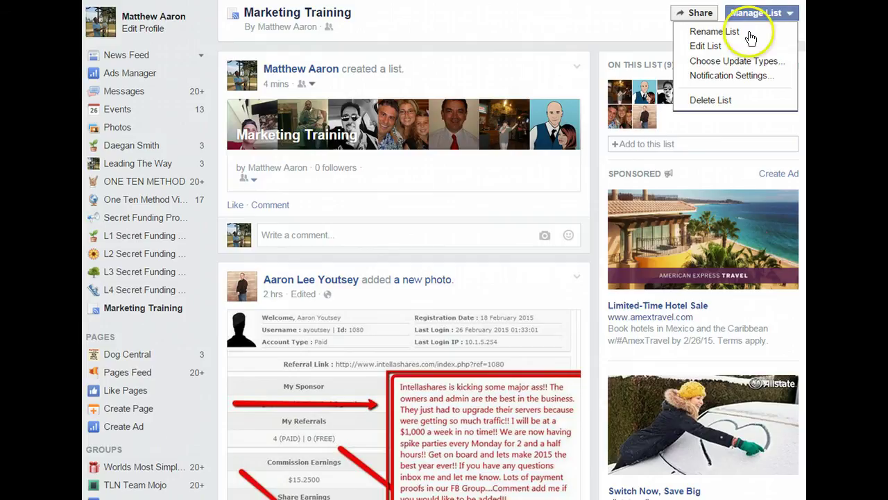
click(709, 45)
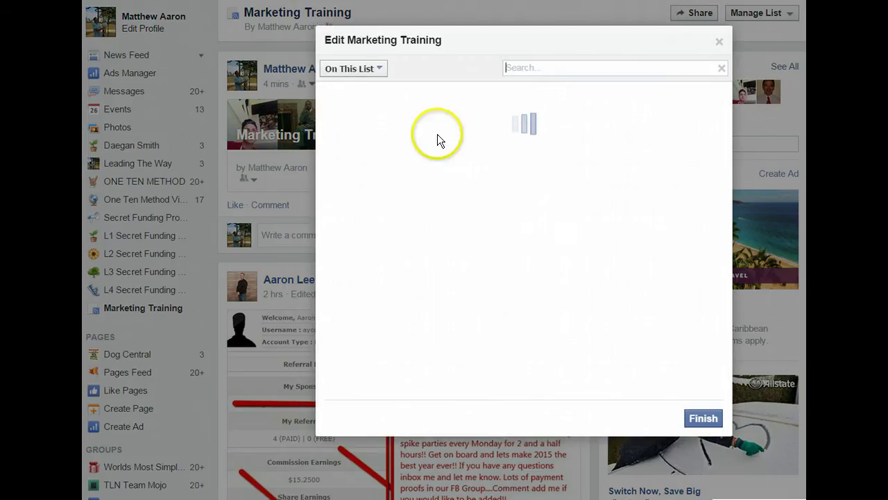
click(379, 70)
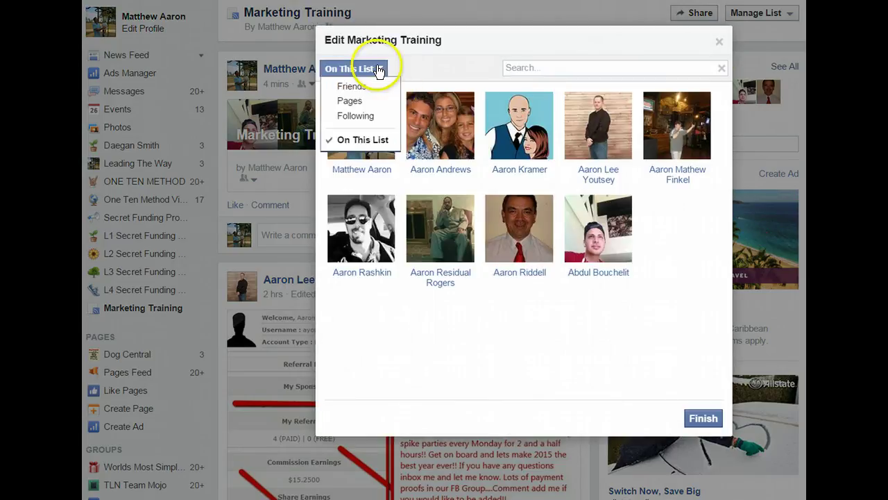
click(349, 99)
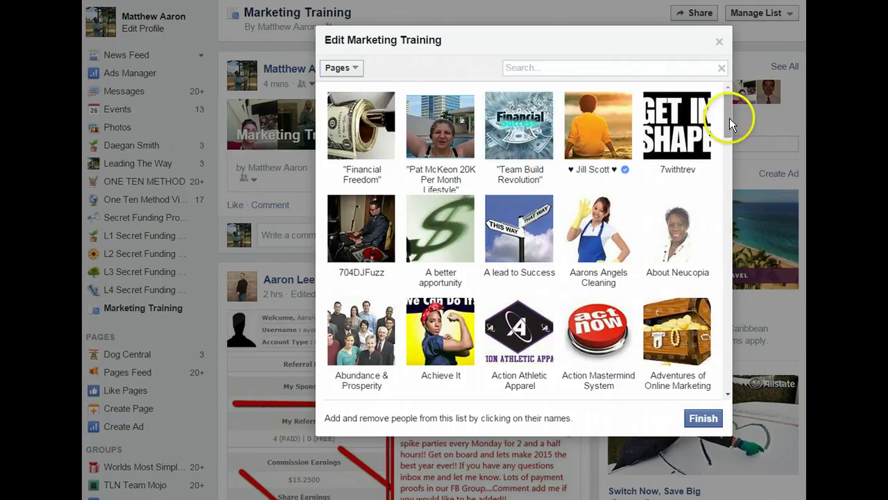
drag(730, 118, 730, 214)
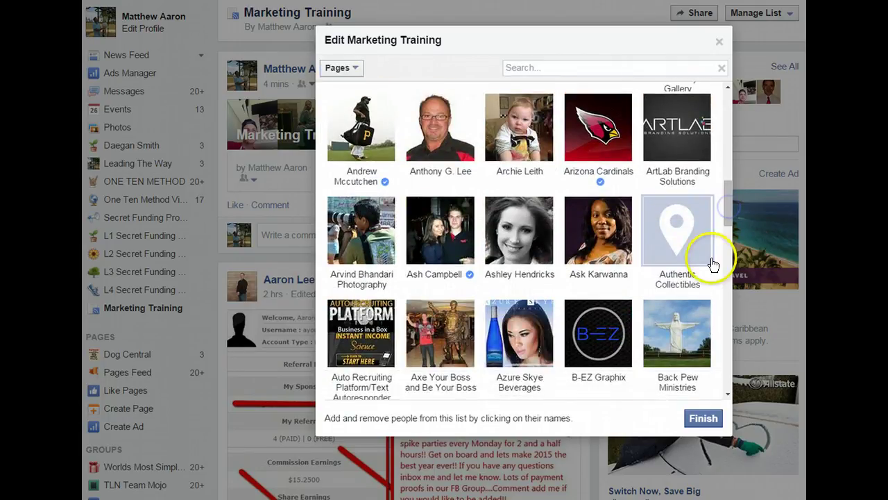
click(522, 249)
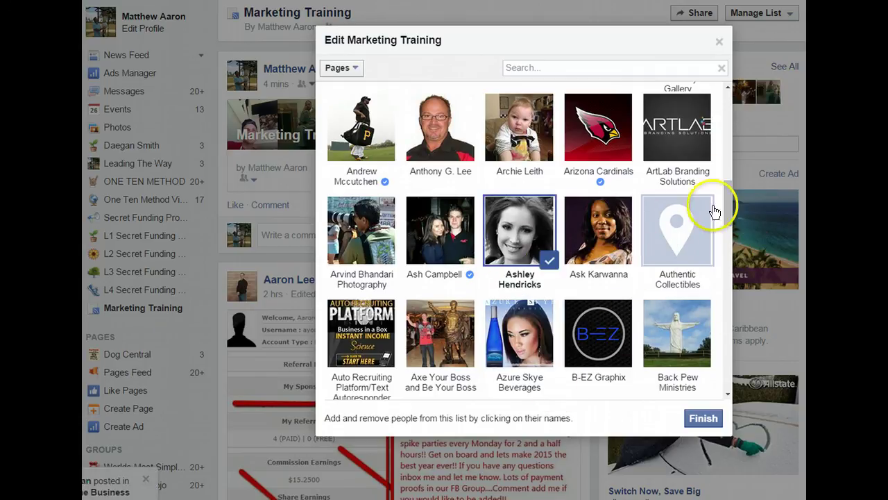
drag(728, 185, 730, 227)
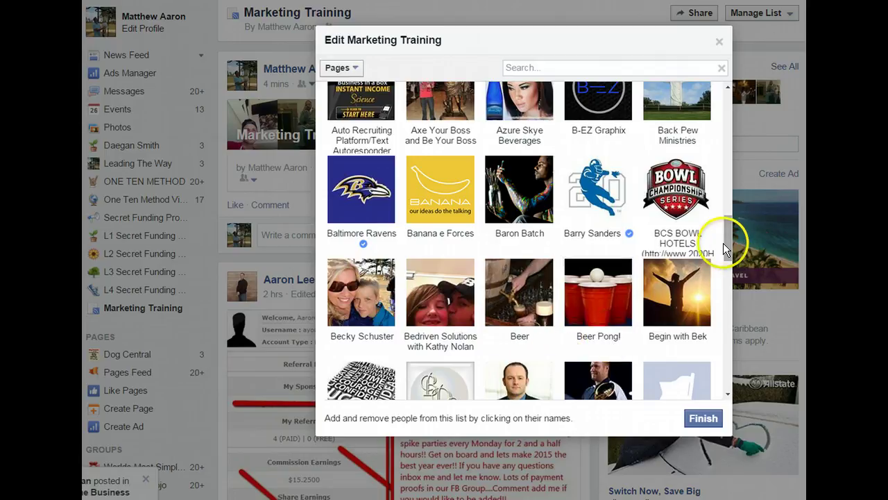
scroll(723, 243, down, 3)
click(517, 166)
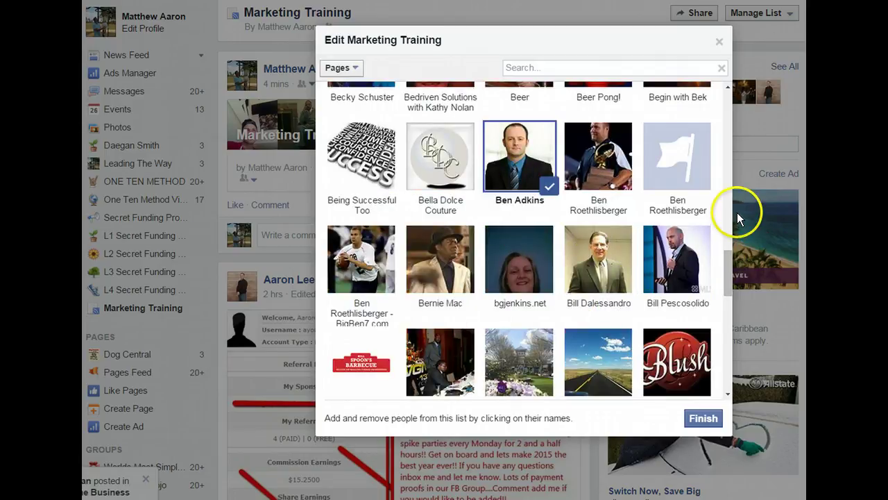
click(703, 418)
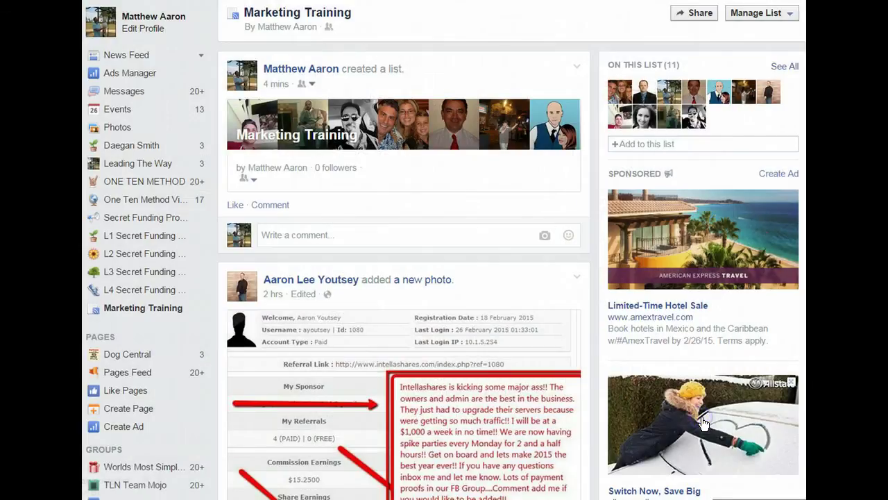
click(792, 17)
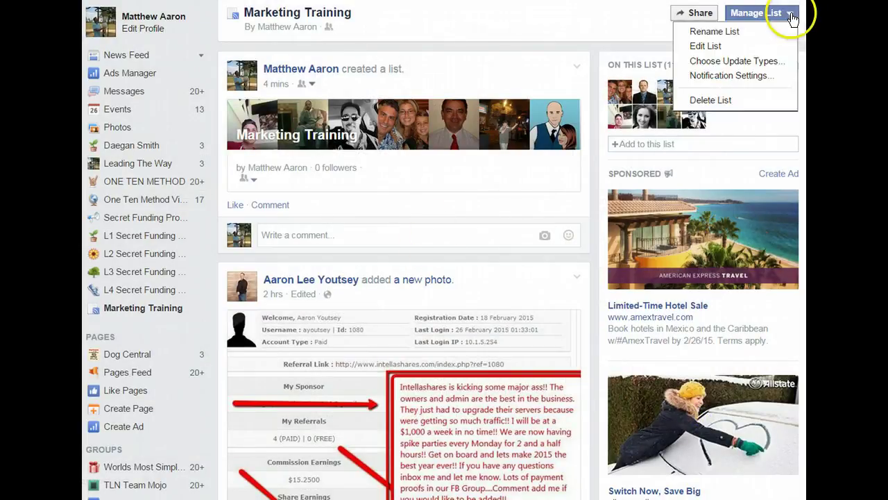
click(721, 47)
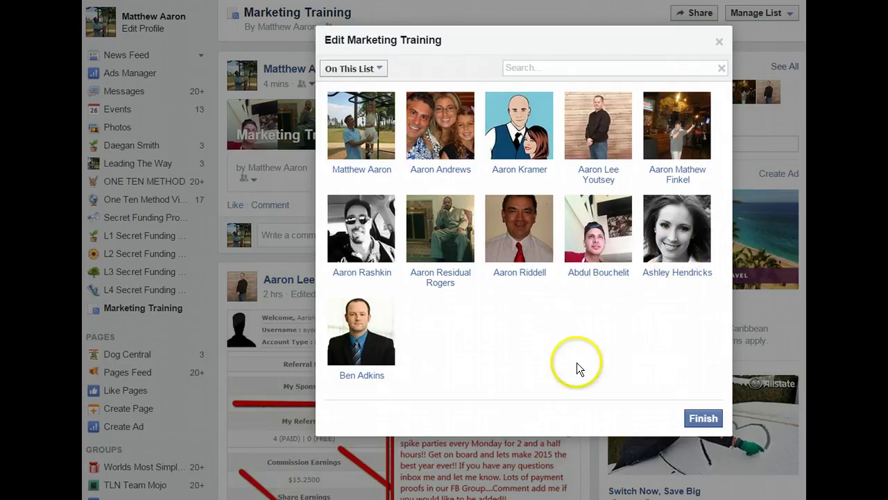
click(704, 418)
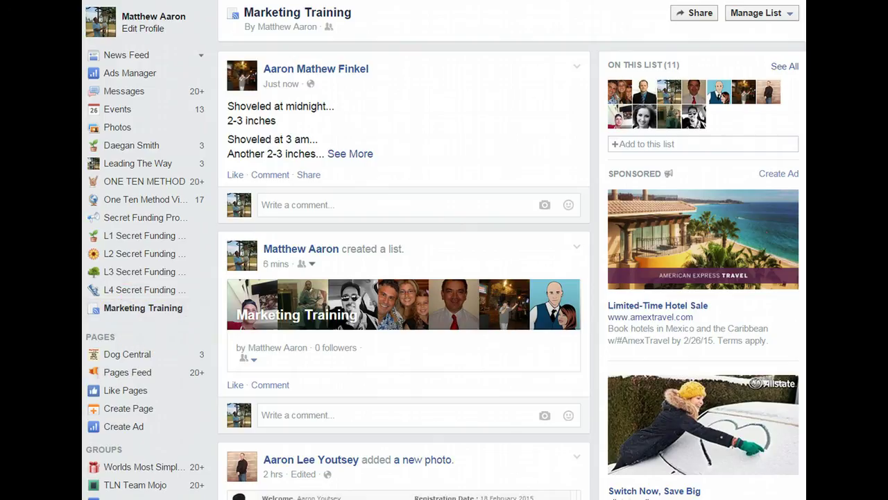
scroll(154, 305, down, 3)
scroll(444, 250, down, 3)
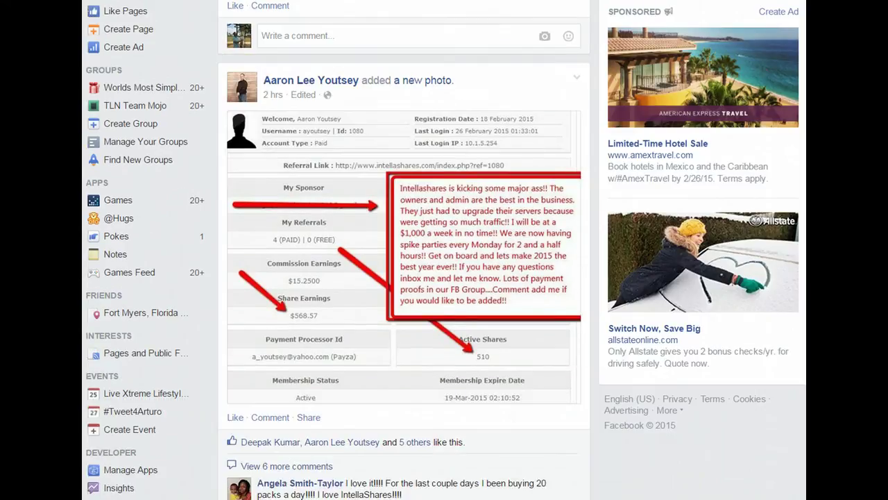